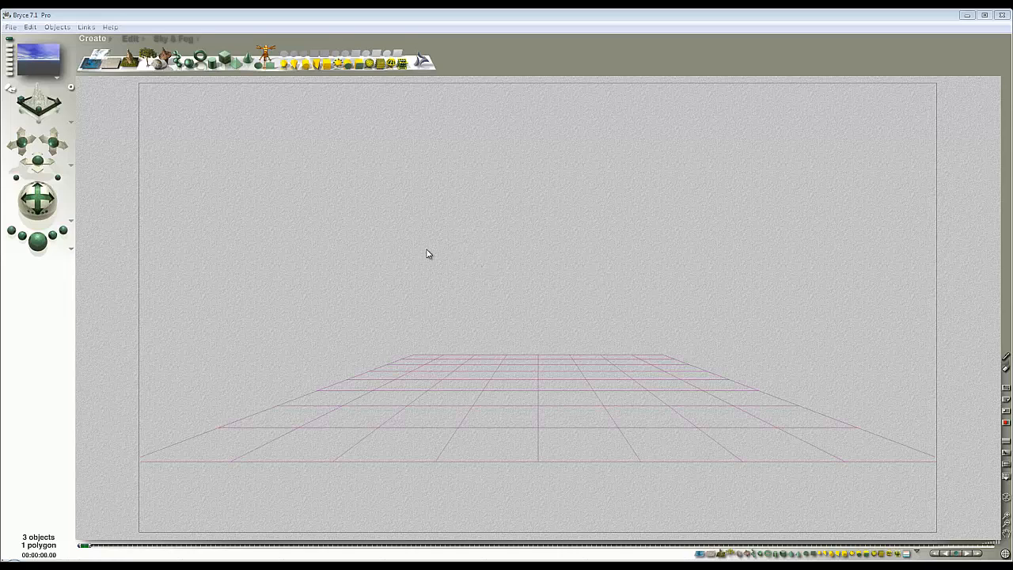
- Create a sphere at the centre of the scene and delete the ground plane
{"action": "left_click", "coordinate": [188, 66]}
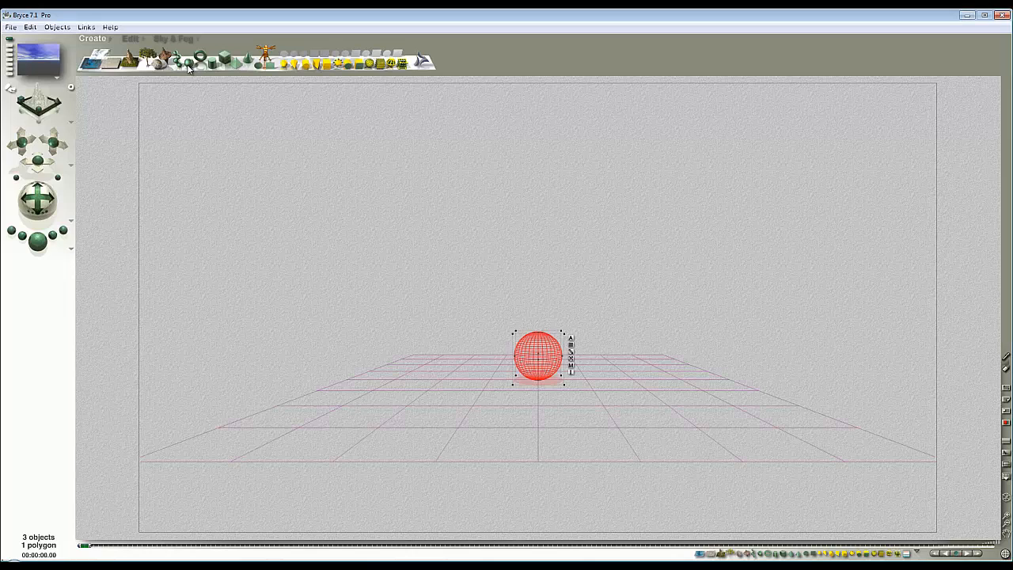
{"action": "left_click", "coordinate": [639, 437]}
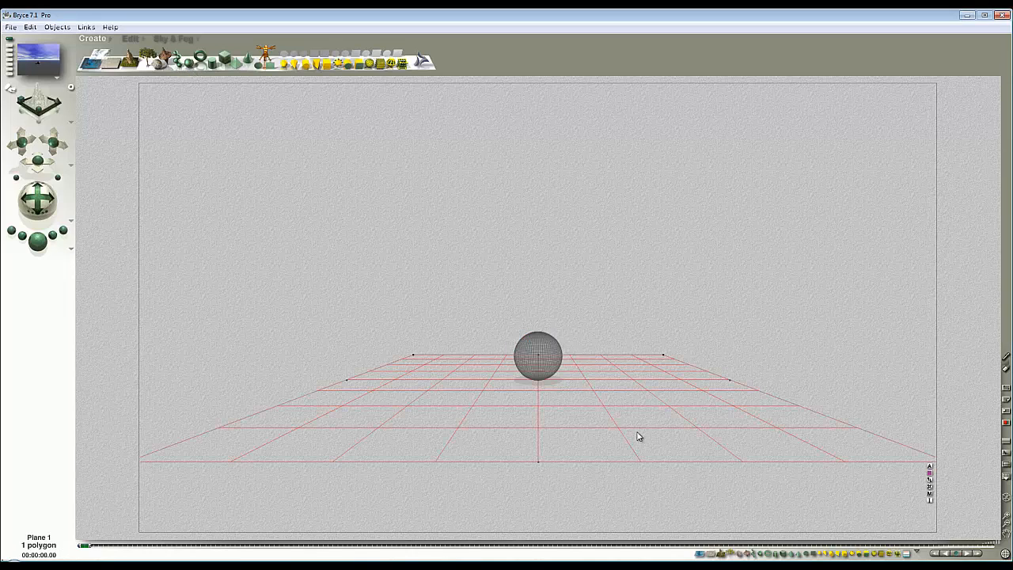
{"action": "key", "text": "Delete"}
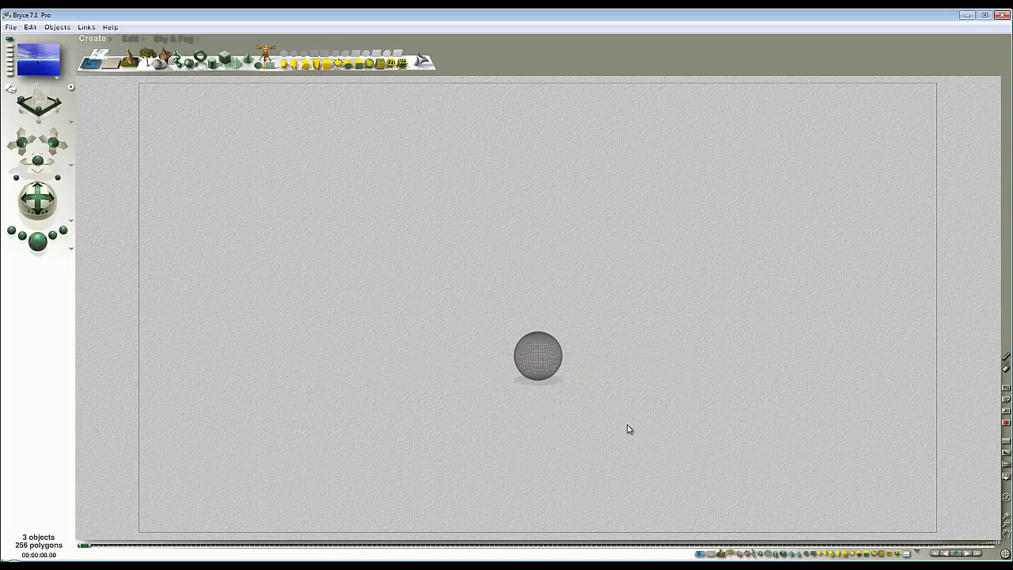
- Give the sphere's material a Diffusion of 0, a Specularity of 100 and a black Specular Halo
{"action": "left_click", "coordinate": [563, 368]}
{"action": "left_click", "coordinate": [571, 365]}
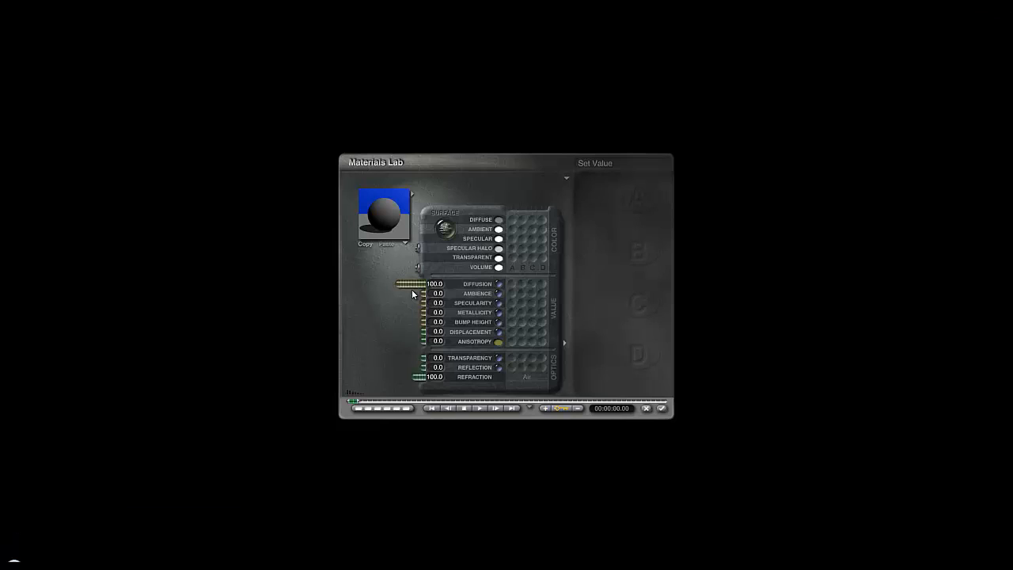
{"action": "left_click_drag", "start_coordinate": [393, 286], "coordinate": [359, 302]}
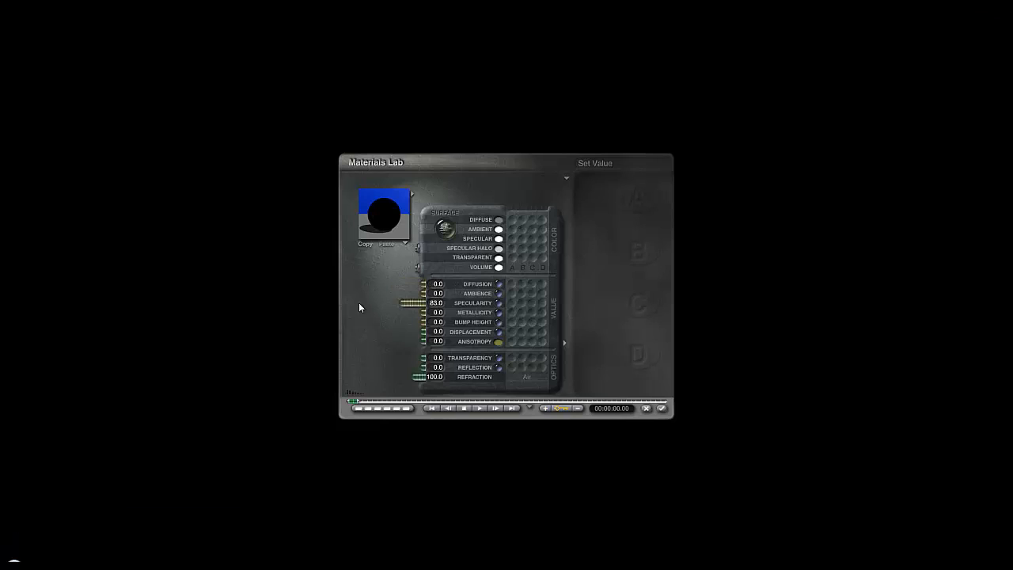
{"action": "left_click", "coordinate": [499, 248]}
{"action": "left_click", "coordinate": [838, 260]}
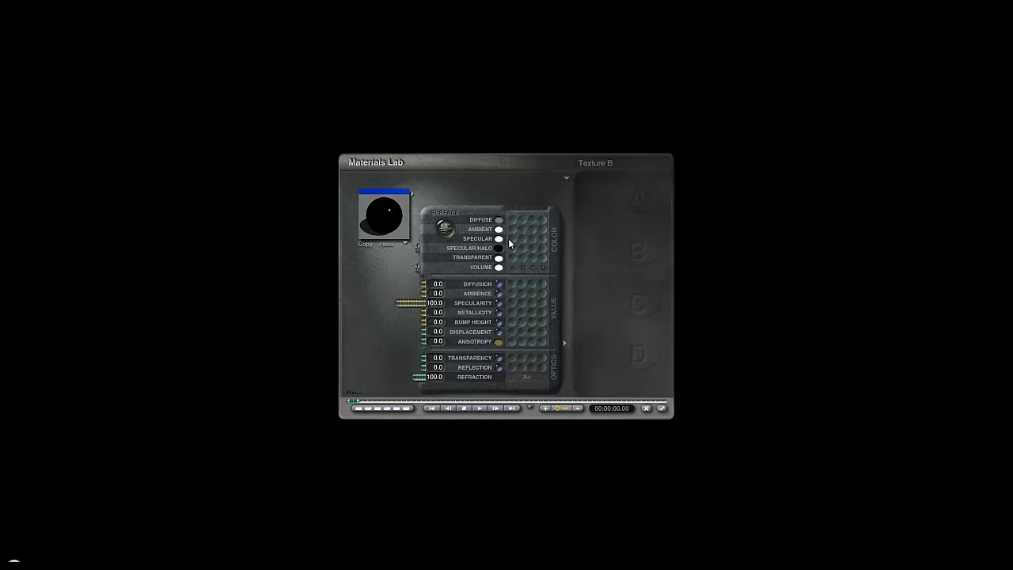
{"action": "mouse_move", "coordinate": [392, 212]}
{"action": "left_mouse_down"}
{"action": "mouse_move", "coordinate": [390, 226]}
{"action": "mouse_move", "coordinate": [392, 217]}
{"action": "left_mouse_up"}
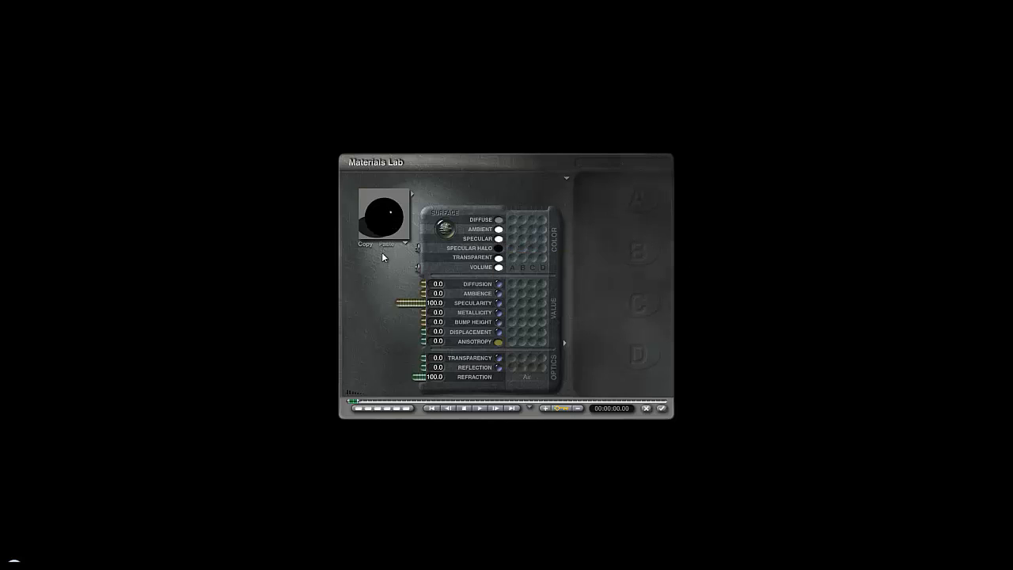
{"action": "left_click", "coordinate": [386, 231]}
- Drive the sphere's Specularity with texture A using the HT=-407 texture from New hyper, keep Transparency at 0, and apply the material
{"action": "left_click", "coordinate": [513, 305]}
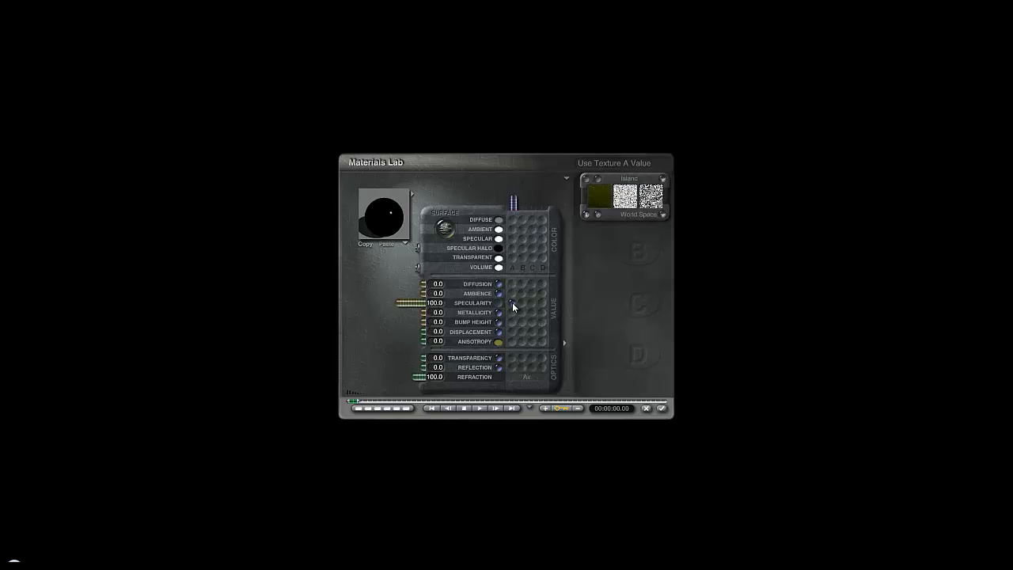
{"action": "left_click", "coordinate": [625, 190]}
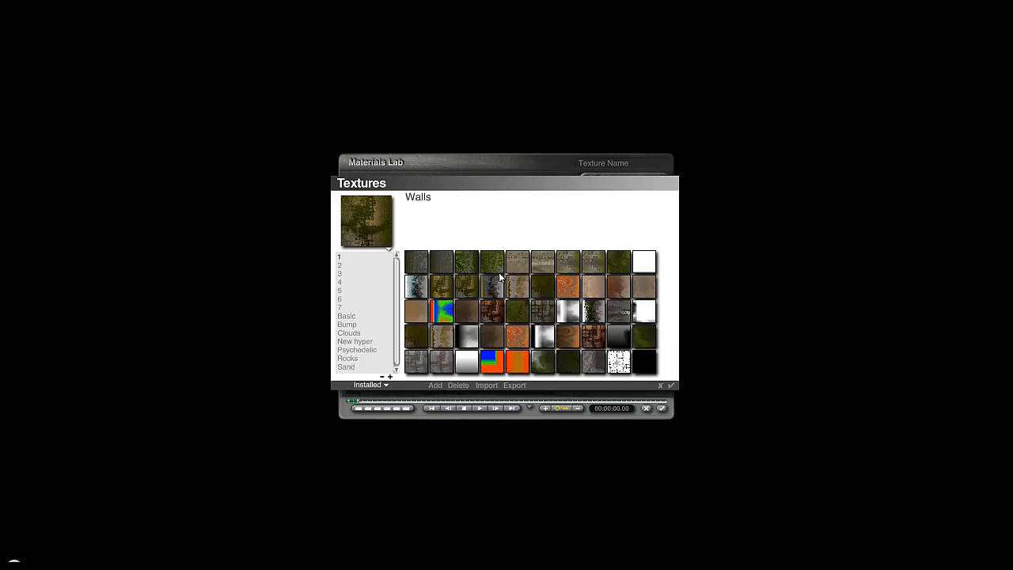
{"action": "left_click", "coordinate": [356, 342]}
{"action": "left_click", "coordinate": [675, 386]}
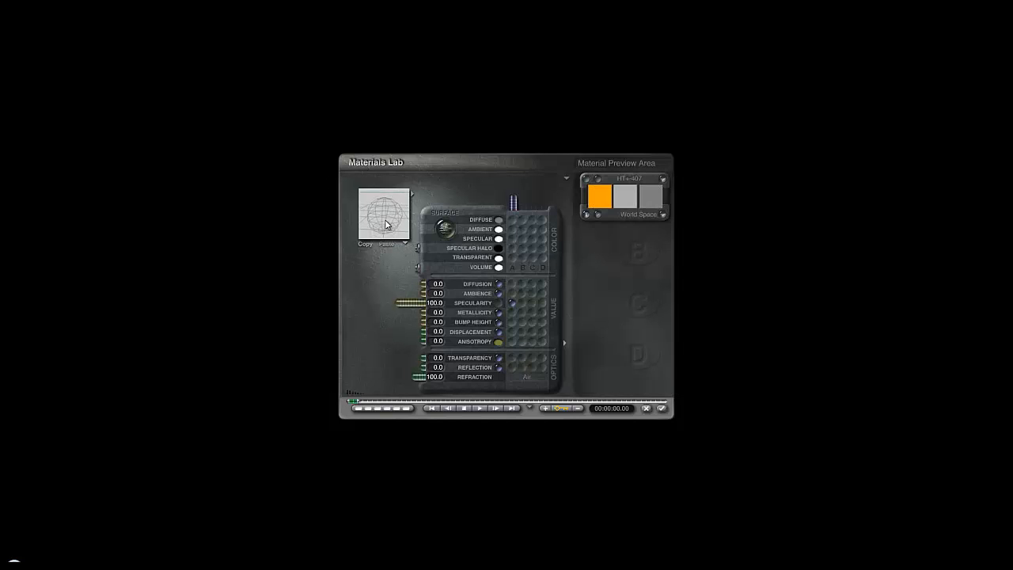
{"action": "left_click", "coordinate": [379, 227]}
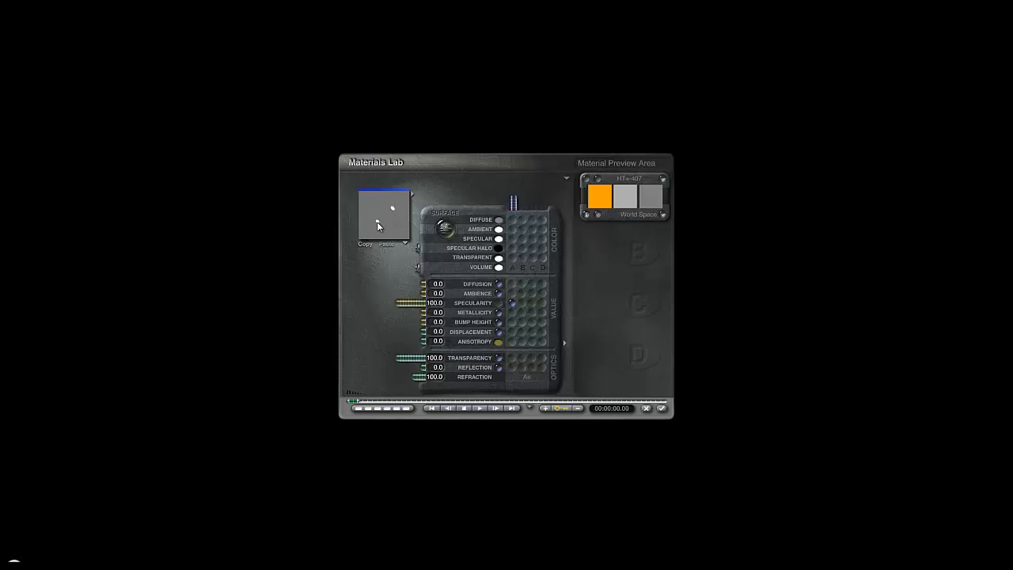
{"action": "left_click_drag", "start_coordinate": [405, 358], "coordinate": [380, 358]}
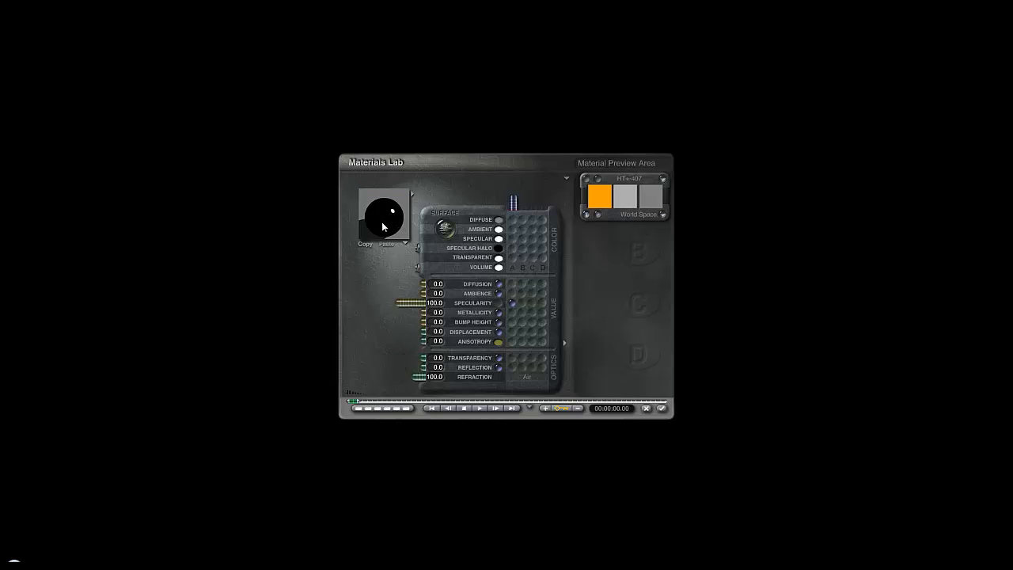
{"action": "left_click", "coordinate": [661, 410]}
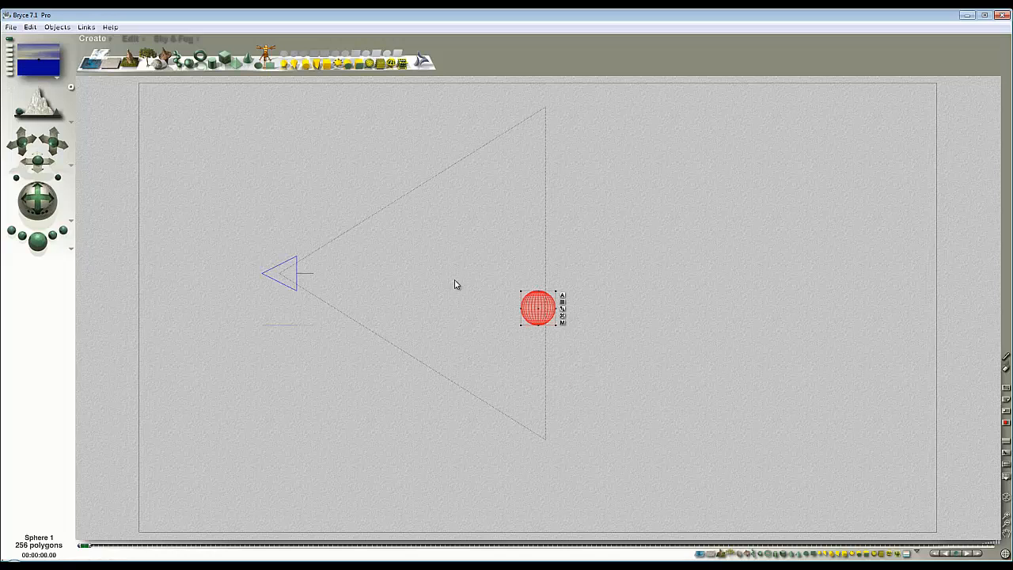
- Move the camera to the world origin by setting its Y and Z origin to 0
{"action": "left_click", "coordinate": [289, 272]}
{"action": "left_click", "coordinate": [321, 261]}
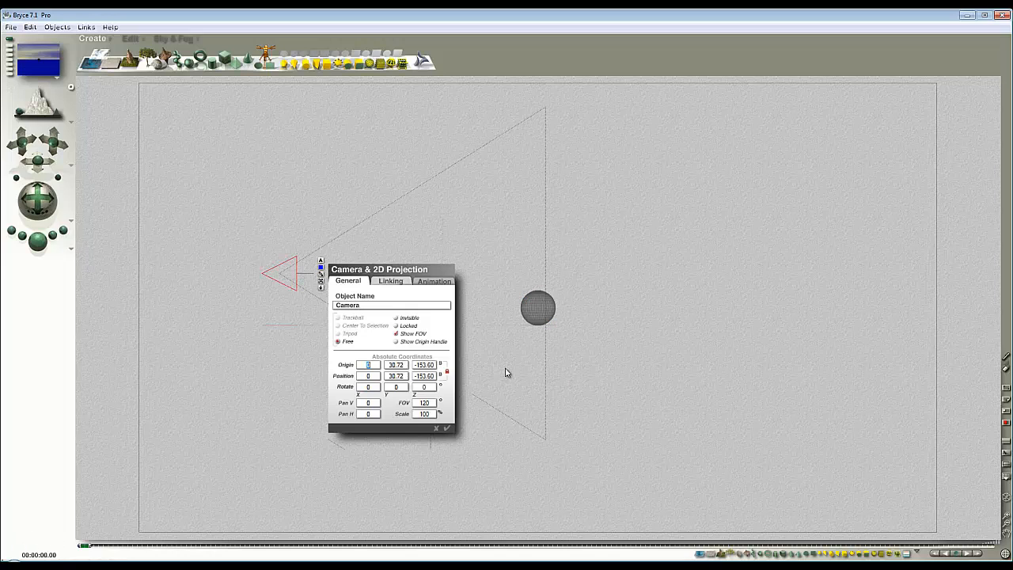
{"action": "key", "text": "Tab"}
{"action": "type", "text": "0"}
{"action": "key", "text": "Tab"}
{"action": "type", "text": "0"}
{"action": "left_click", "coordinate": [448, 428]}
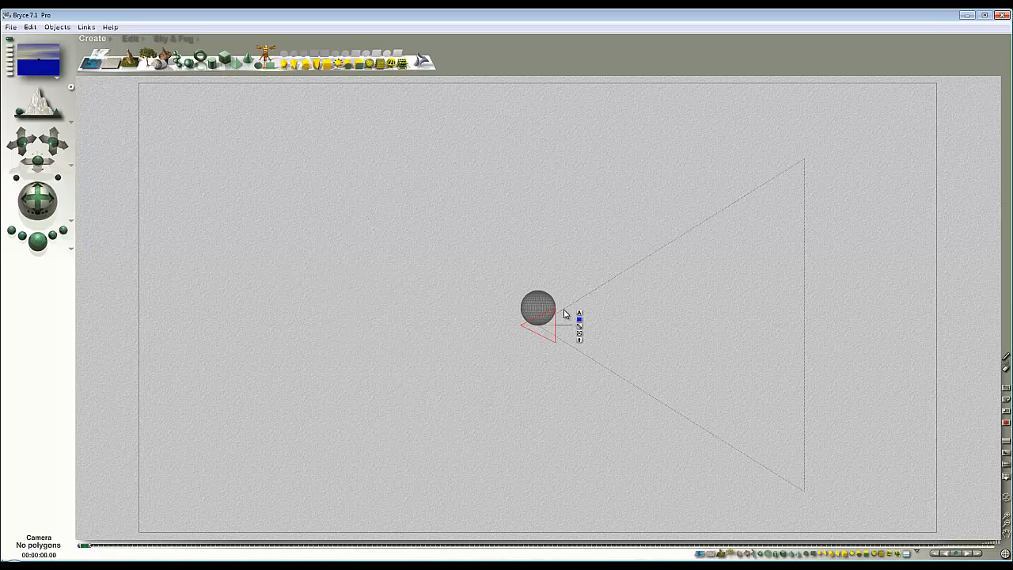
- Set the sphere's Y origin to 0 so that it is centred on the camera
{"action": "left_click", "coordinate": [564, 314]}
{"action": "left_click", "coordinate": [571, 314]}
{"action": "left_click", "coordinate": [562, 296]}
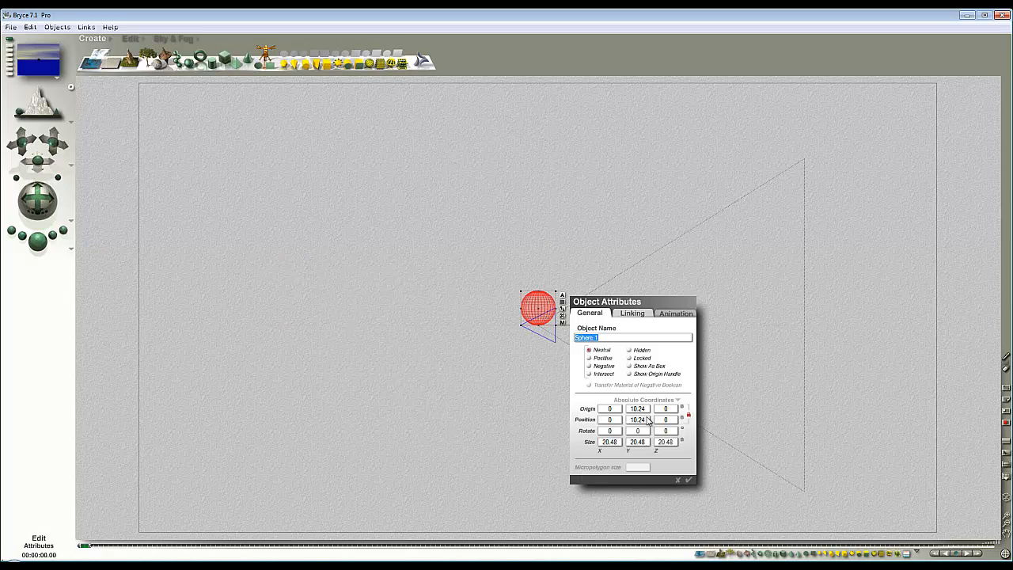
{"action": "double_click", "coordinate": [647, 409]}
{"action": "type", "text": "0"}
{"action": "left_click", "coordinate": [688, 480]}
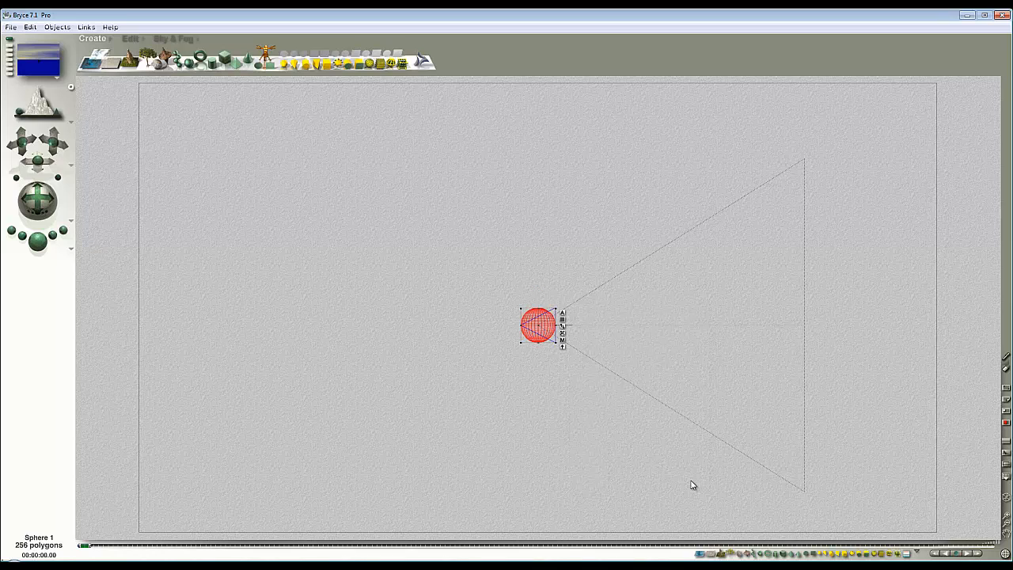
- Render the scene from the camera inside the sphere
{"action": "left_click", "coordinate": [71, 253]}
{"action": "left_click", "coordinate": [111, 414]}
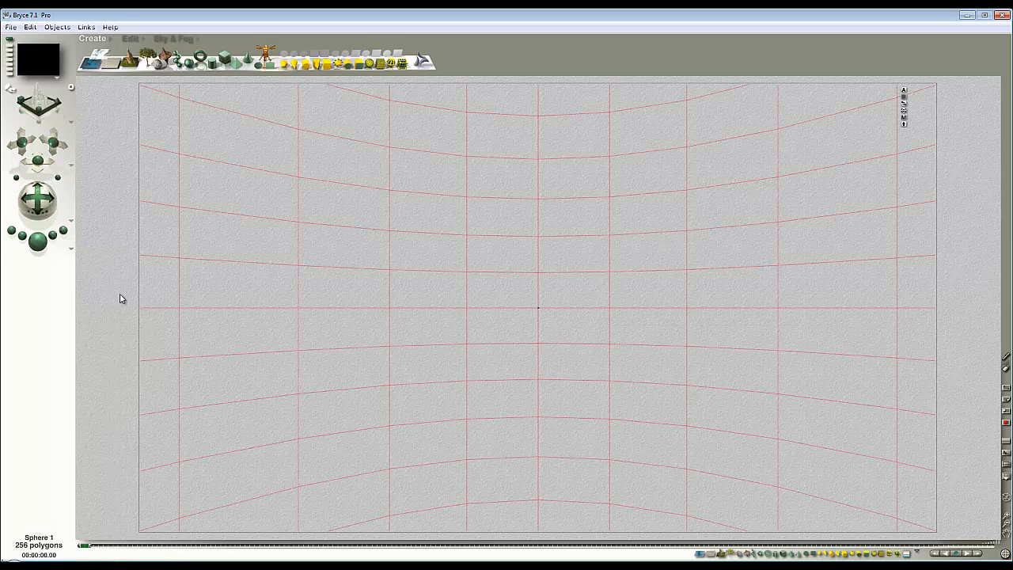
{"action": "left_click", "coordinate": [38, 241]}
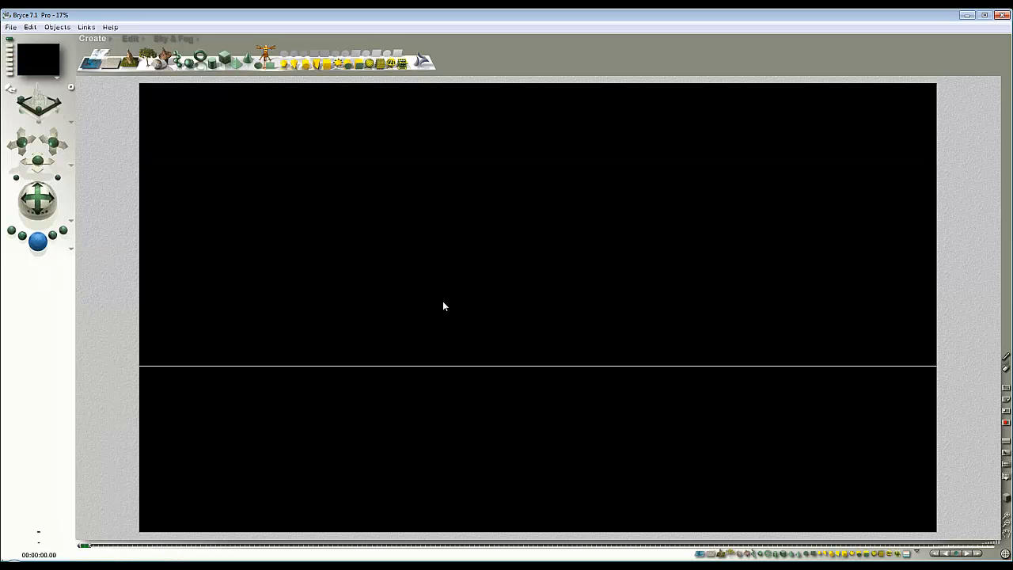
- Open the Sky Lab and apply its Sun & Moon settings
{"action": "left_click", "coordinate": [176, 38]}
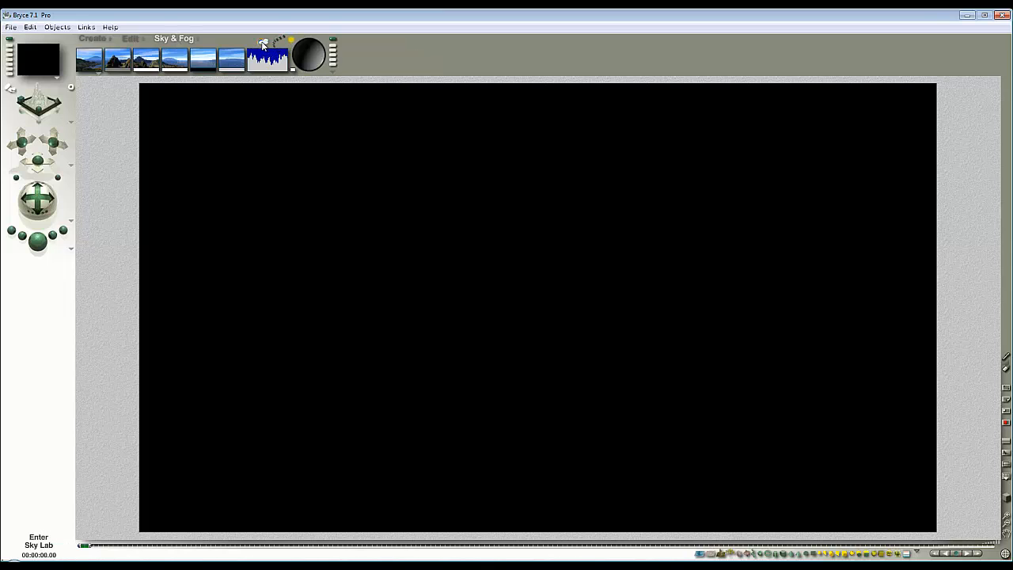
{"action": "left_click", "coordinate": [264, 45]}
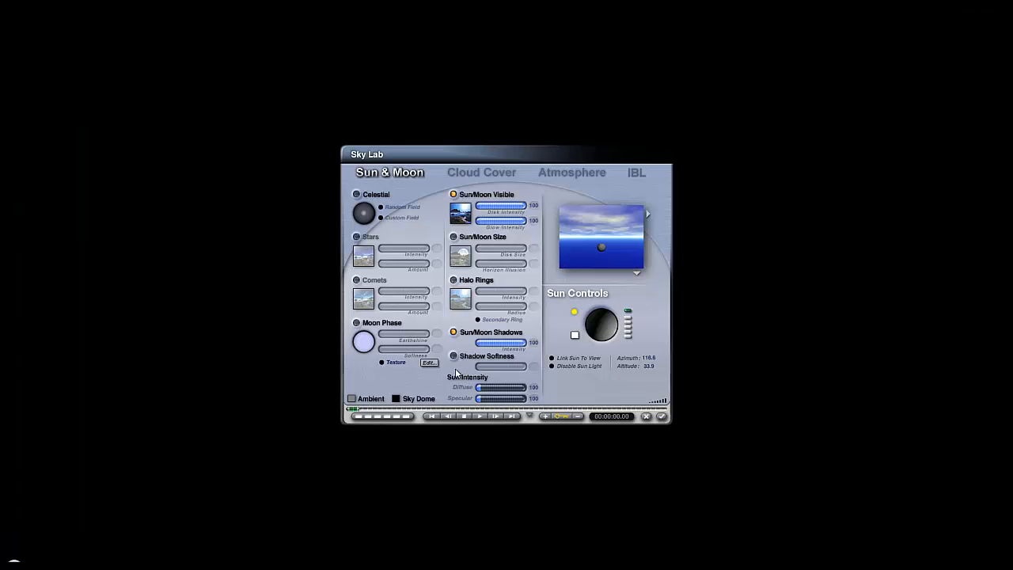
{"action": "left_click", "coordinate": [662, 416]}
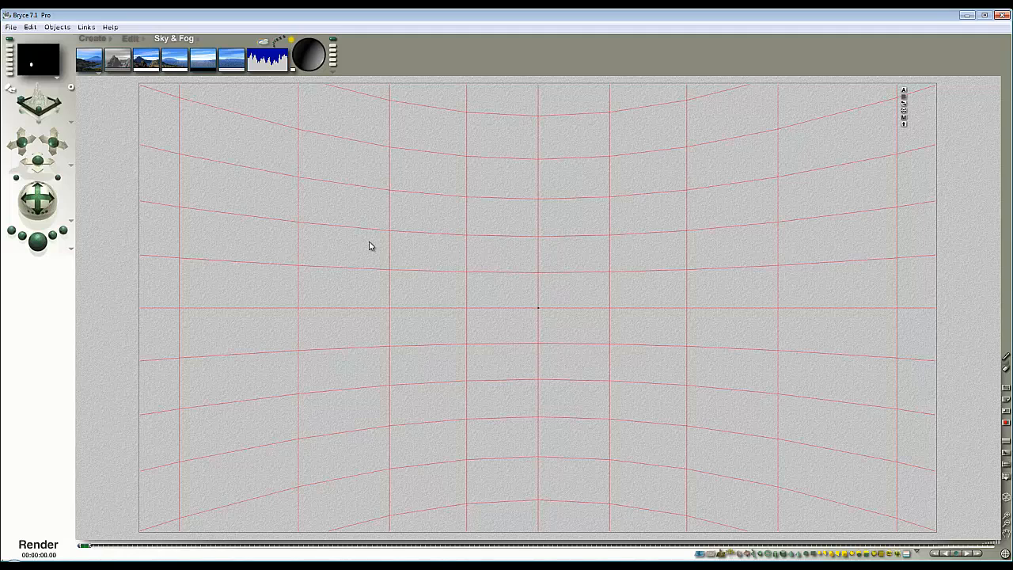
- Render the sphere's interior and reposition the sun
{"action": "key", "text": "ctrl+r"}
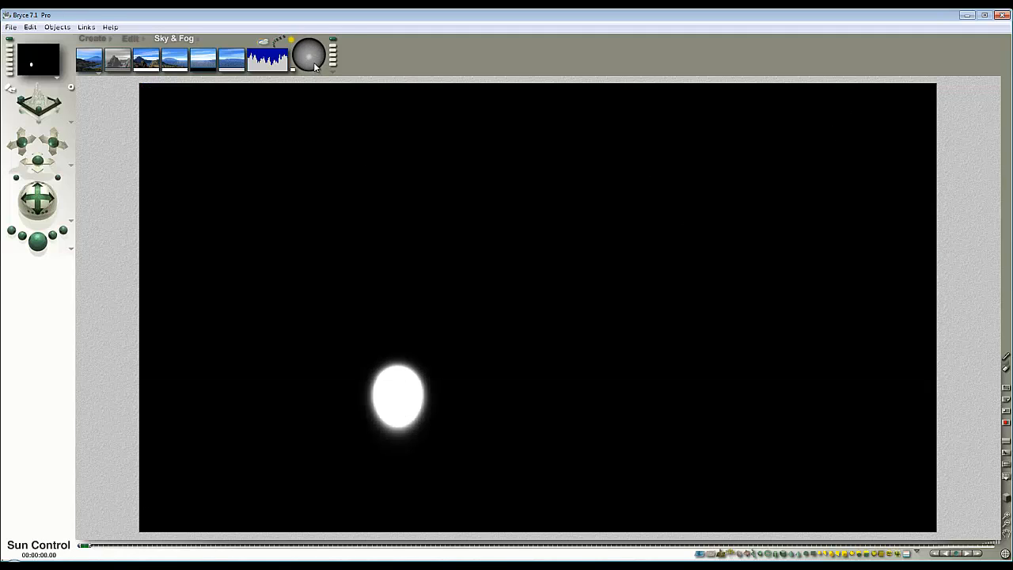
{"action": "left_click_drag", "start_coordinate": [314, 65], "coordinate": [318, 68]}
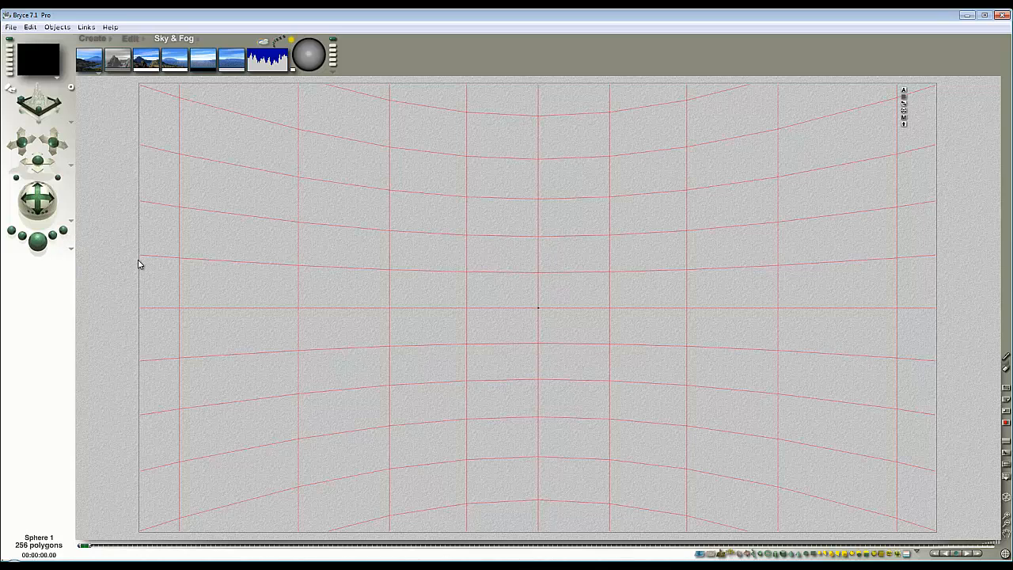
- Add the Spherical mapper object from the +p40 category of the object presets
{"action": "left_click", "coordinate": [111, 43]}
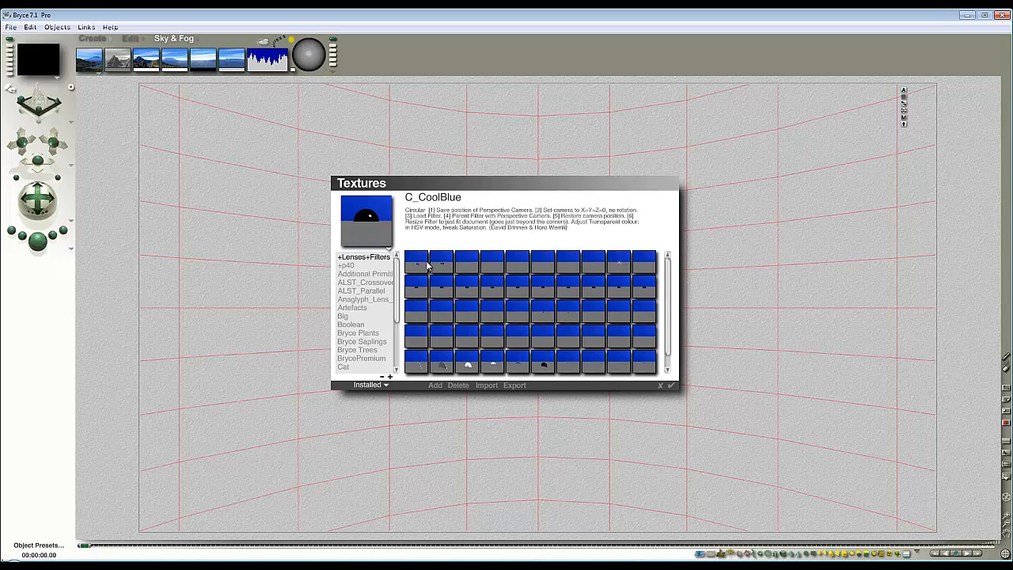
{"action": "left_click", "coordinate": [377, 266]}
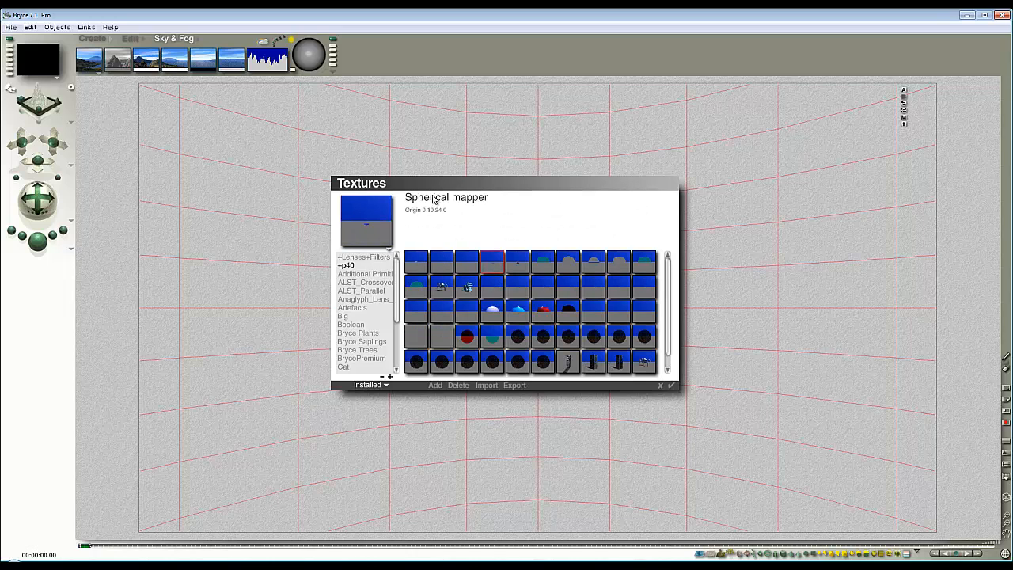
{"action": "left_click", "coordinate": [673, 387]}
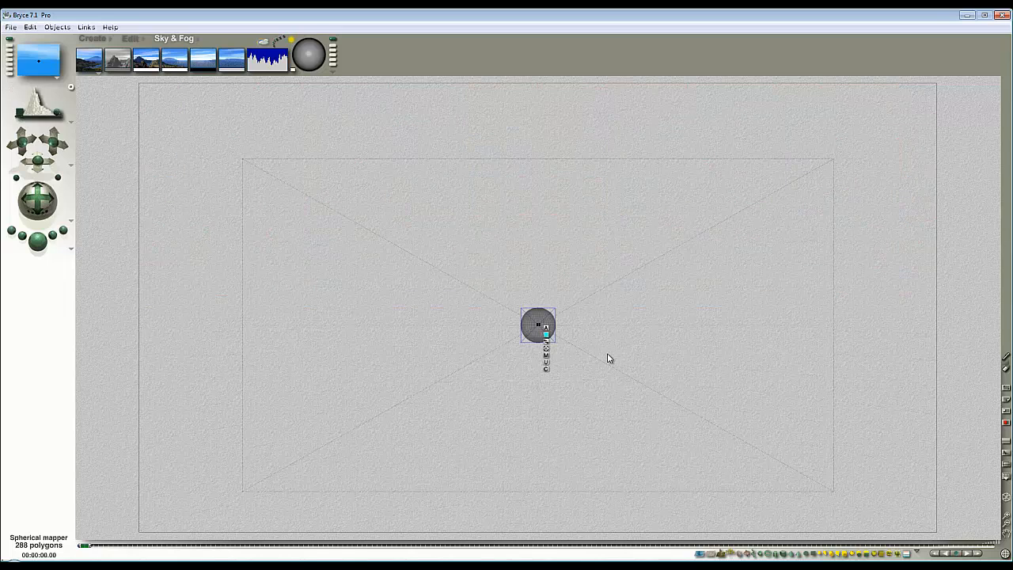
- Set the Spherical mapper's Y origin to 0 and render the scene from the camera view
{"action": "left_click", "coordinate": [546, 328]}
{"action": "left_click_drag", "start_coordinate": [633, 442], "coordinate": [528, 441]}
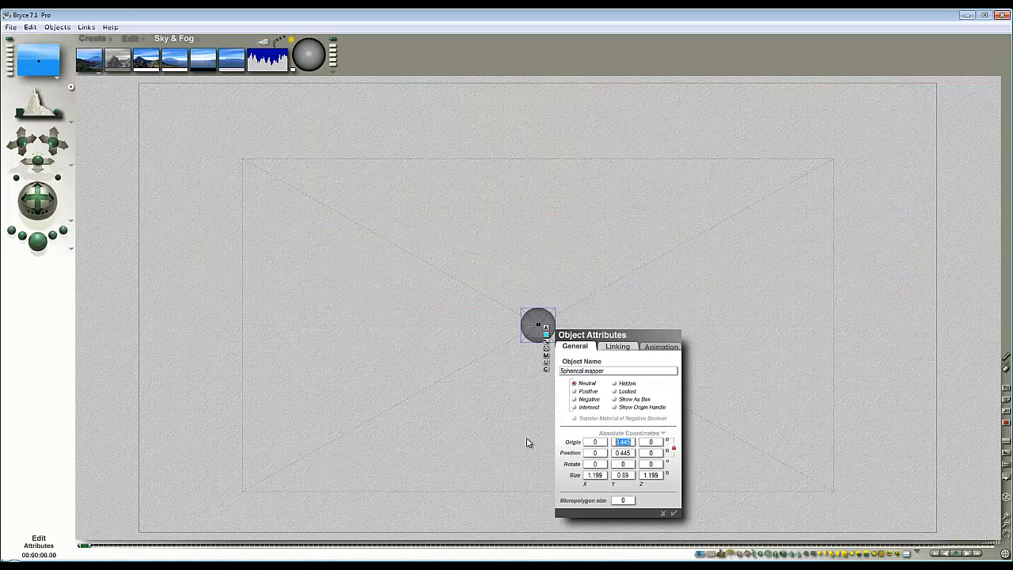
{"action": "type", "text": "0"}
{"action": "left_click", "coordinate": [676, 515]}
{"action": "key", "text": "1"}
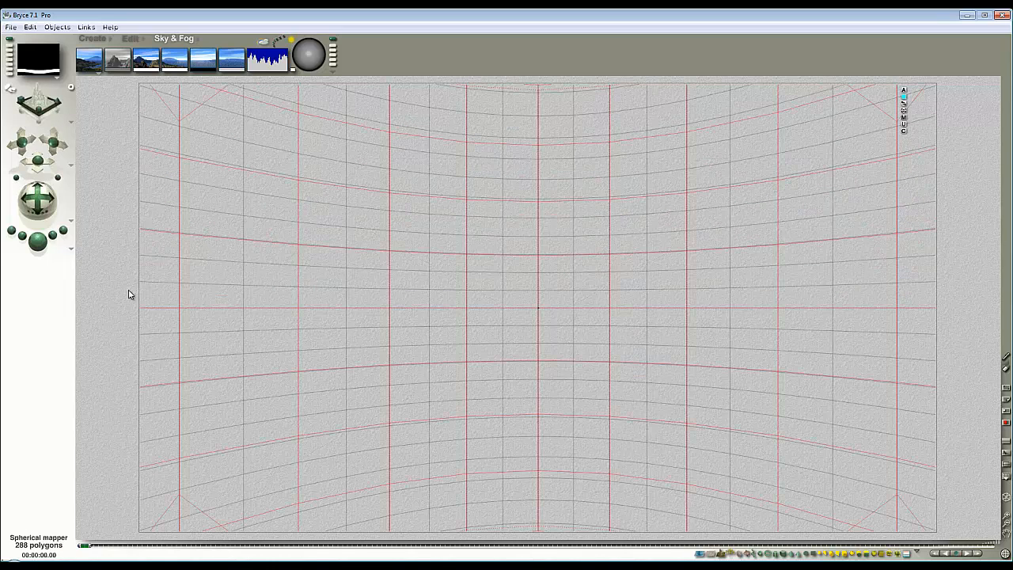
{"action": "left_click", "coordinate": [37, 243]}
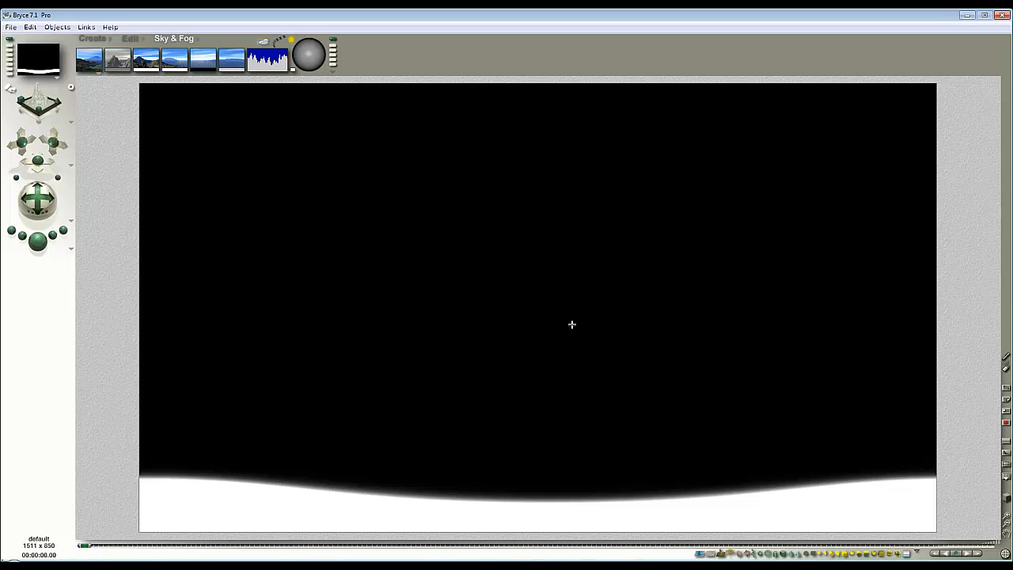
- Set the camera's Z rotation to 180 degrees and render the scene from the camera view
{"action": "left_click", "coordinate": [549, 285]}
{"action": "left_click", "coordinate": [553, 312], "text": "ctrl"}
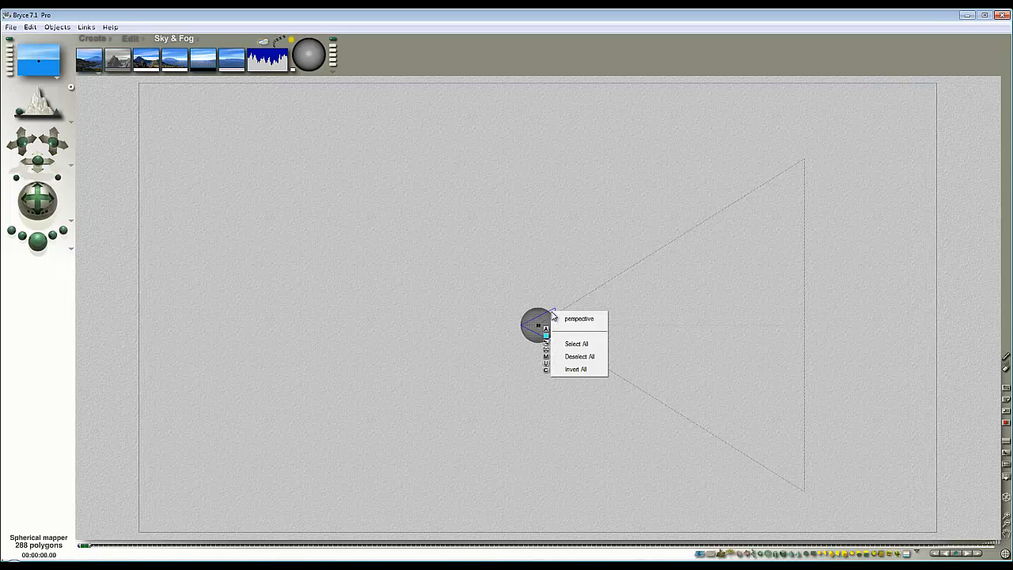
{"action": "left_click", "coordinate": [568, 318]}
{"action": "left_click", "coordinate": [579, 314]}
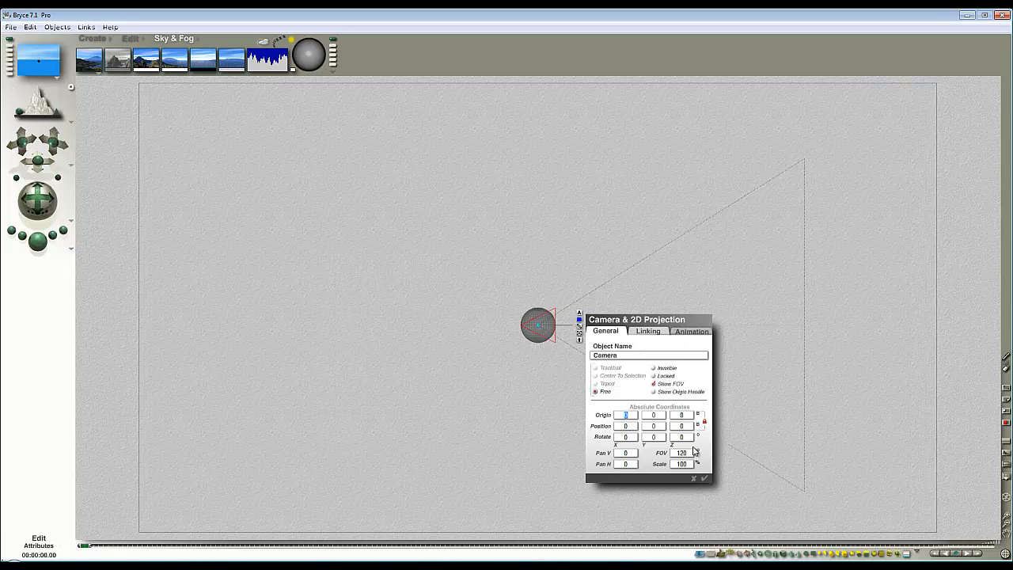
{"action": "left_click", "coordinate": [682, 437]}
{"action": "type", "text": "180"}
{"action": "left_click", "coordinate": [705, 478]}
{"action": "key", "text": "1"}
{"action": "left_click", "coordinate": [46, 243]}
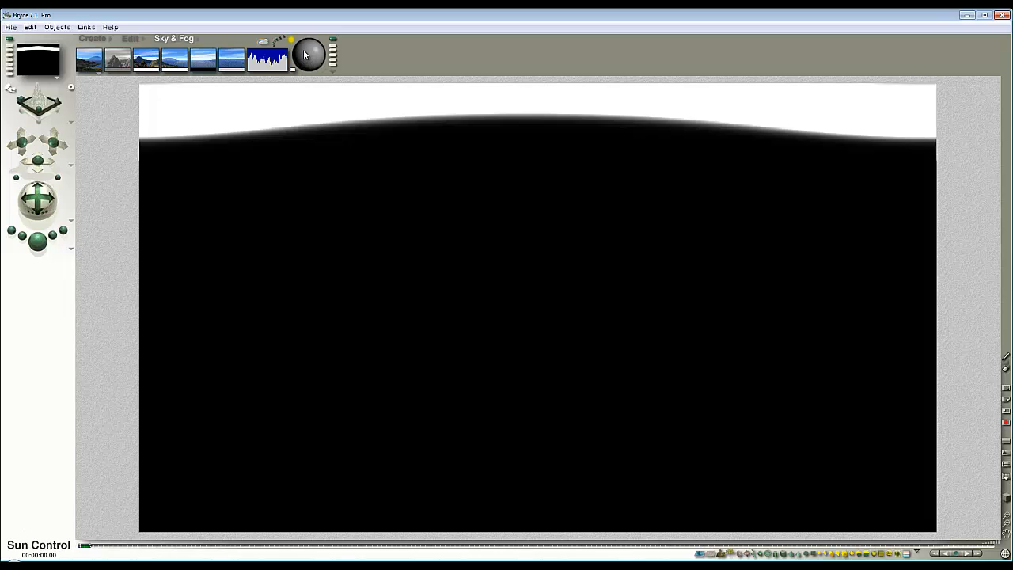
- Change the sun's direction and render the spherical view again
{"action": "left_click", "coordinate": [304, 59]}
{"action": "left_click", "coordinate": [46, 249]}
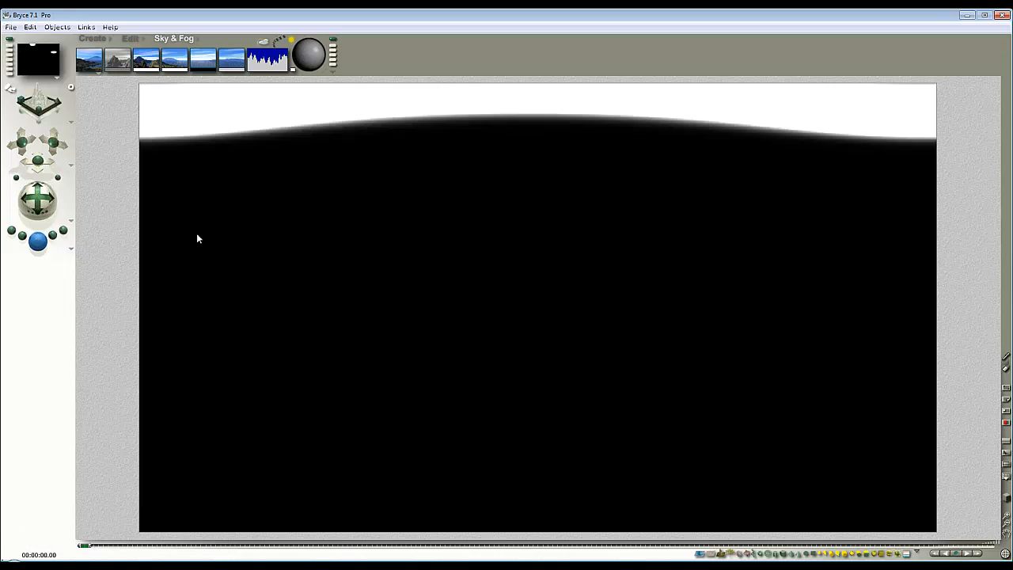
{"action": "left_click", "coordinate": [308, 56]}
{"action": "left_click", "coordinate": [672, 212]}
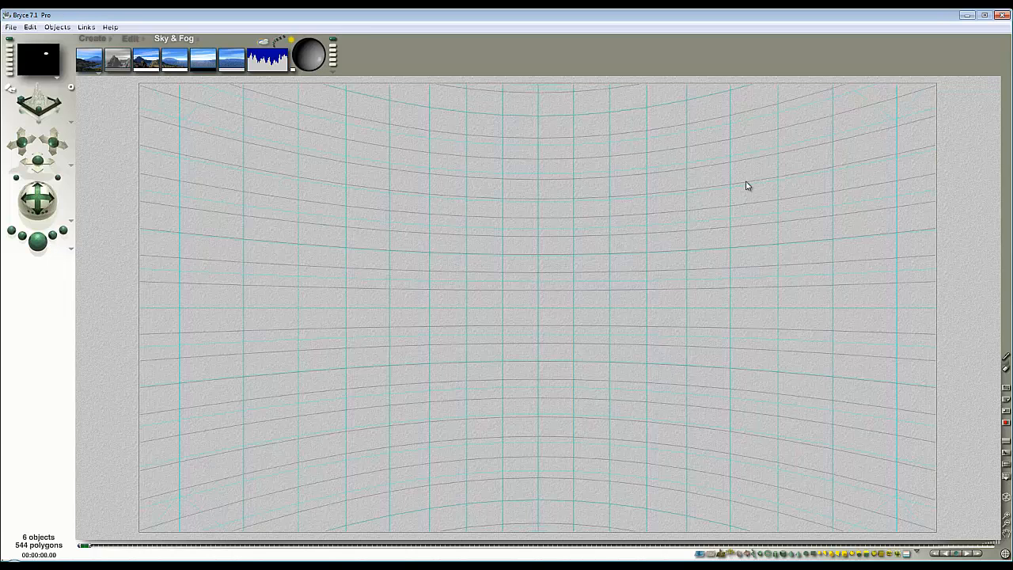
- Select Sphere 1, hide it through its object attributes, and render the scene
{"action": "right_click", "coordinate": [747, 185]}
{"action": "left_click", "coordinate": [769, 227]}
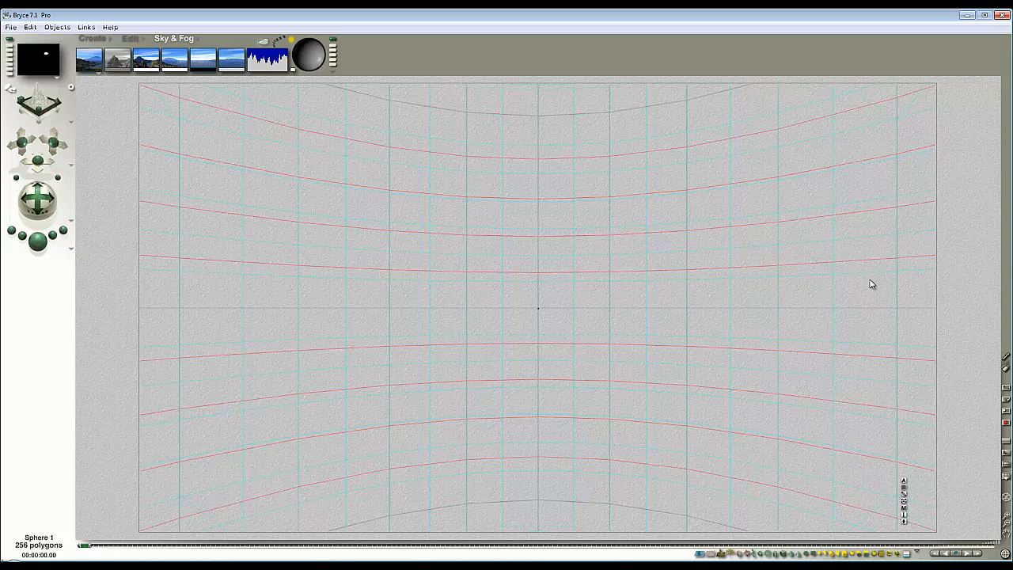
{"action": "left_click", "coordinate": [904, 481]}
{"action": "left_click", "coordinate": [931, 412]}
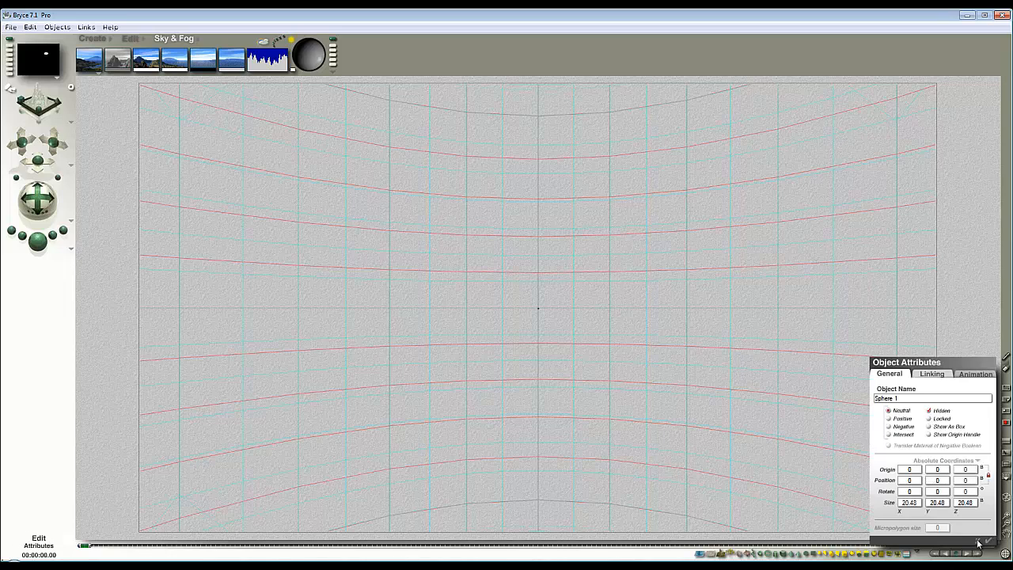
{"action": "left_click", "coordinate": [990, 543]}
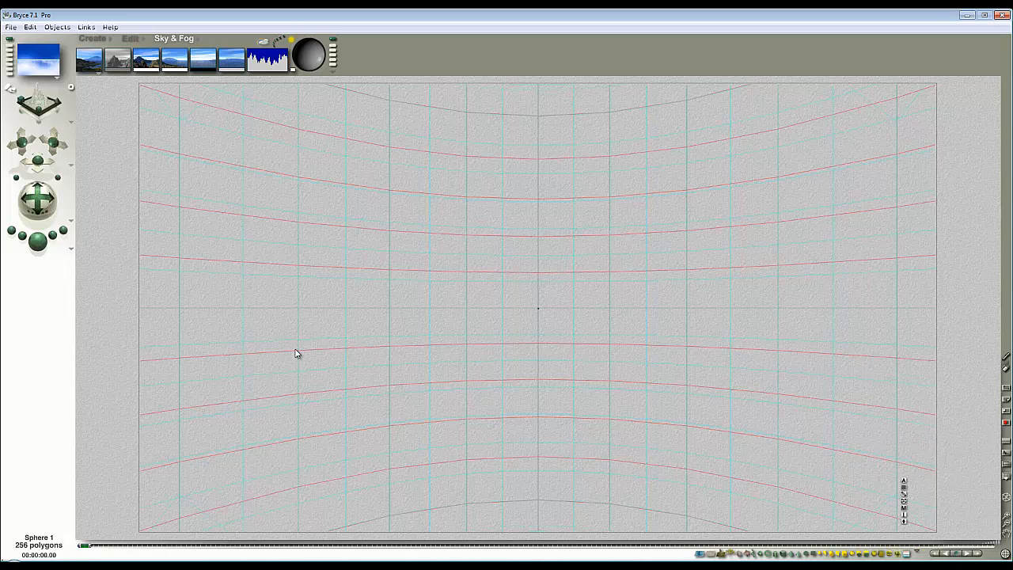
{"action": "left_click", "coordinate": [44, 243]}
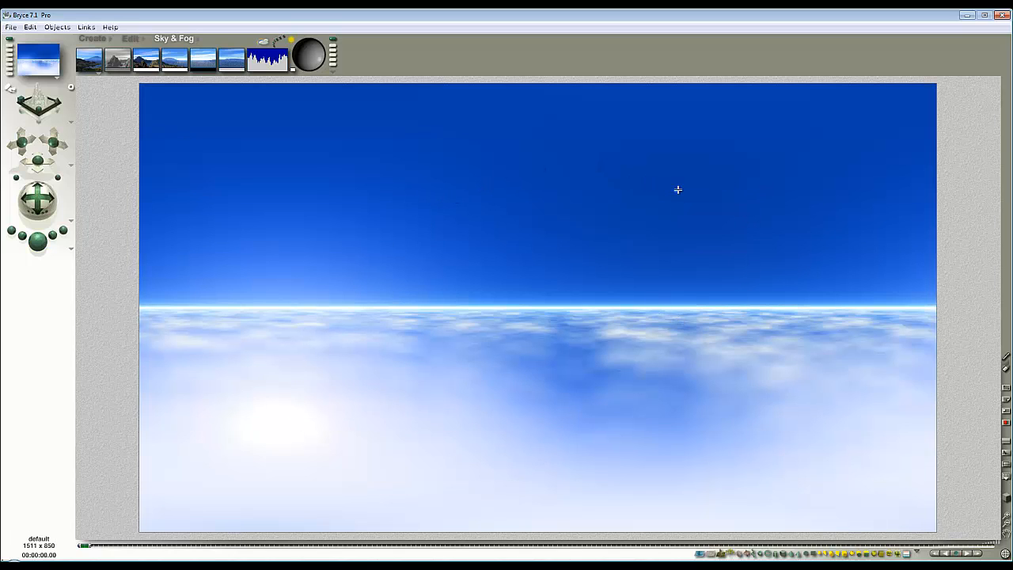
- Turn off the Hidden attribute of Sphere 1 and render the scene again
{"action": "left_click", "coordinate": [761, 301]}
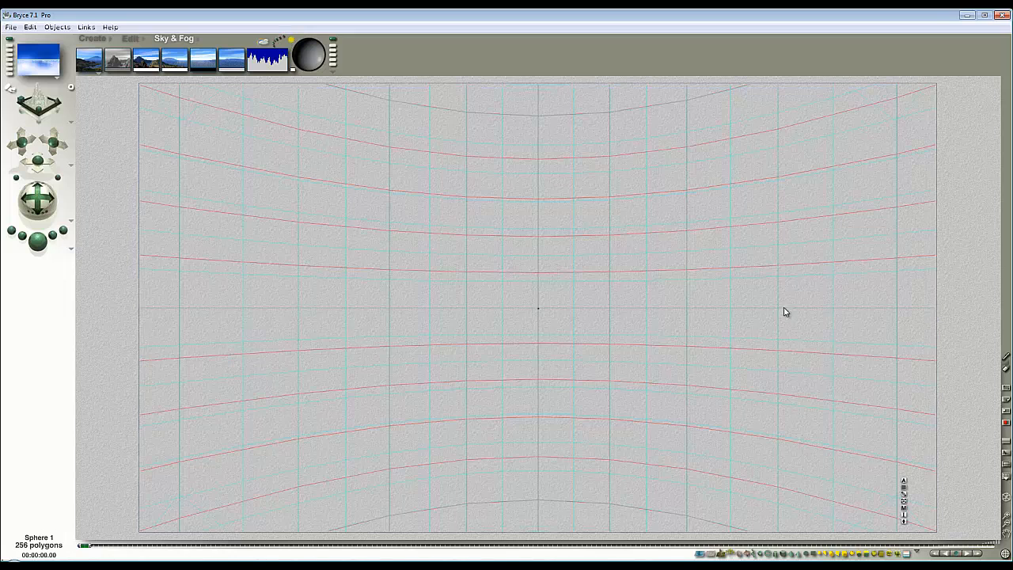
{"action": "left_click", "coordinate": [905, 481]}
{"action": "left_click", "coordinate": [928, 411]}
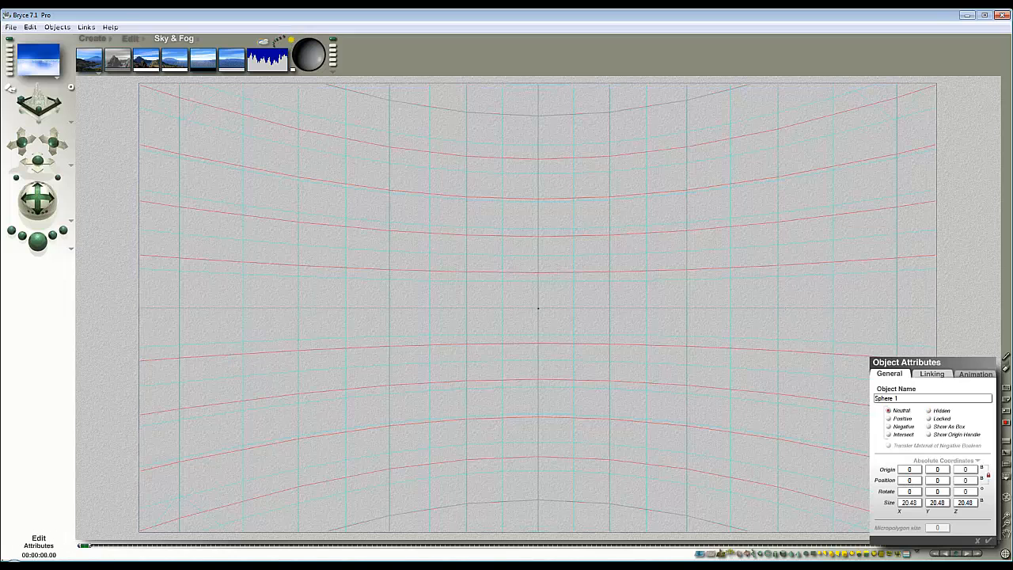
{"action": "left_click", "coordinate": [988, 542]}
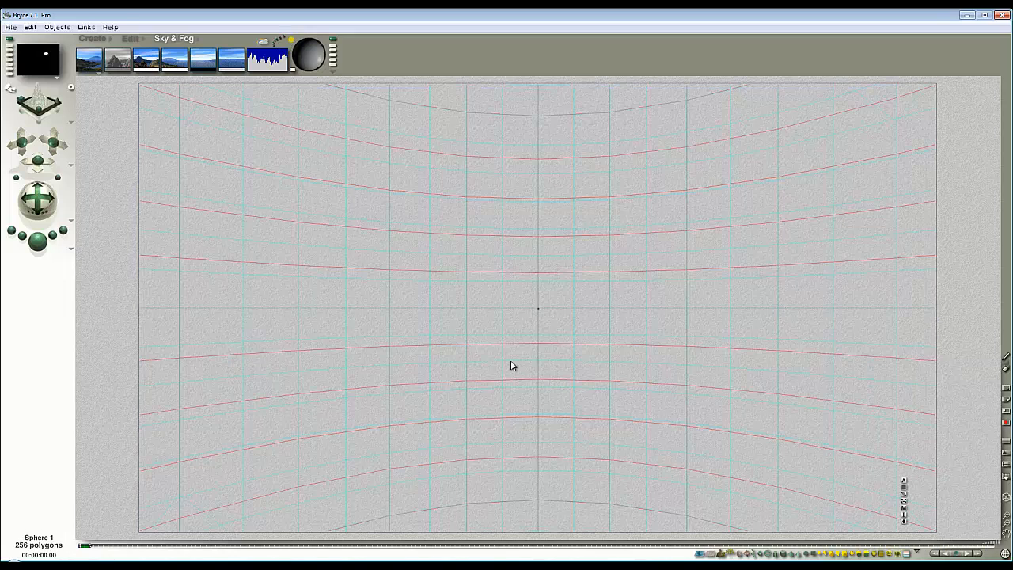
{"action": "left_click", "coordinate": [38, 240]}
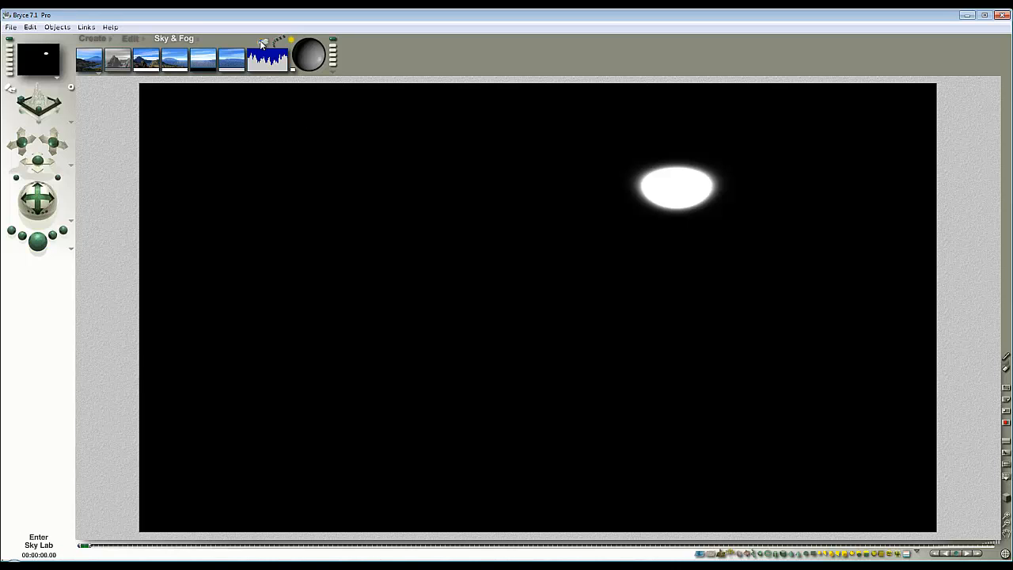
- Turn off Cast Shadows in the material options of Sphere 1
{"action": "left_click", "coordinate": [475, 206]}
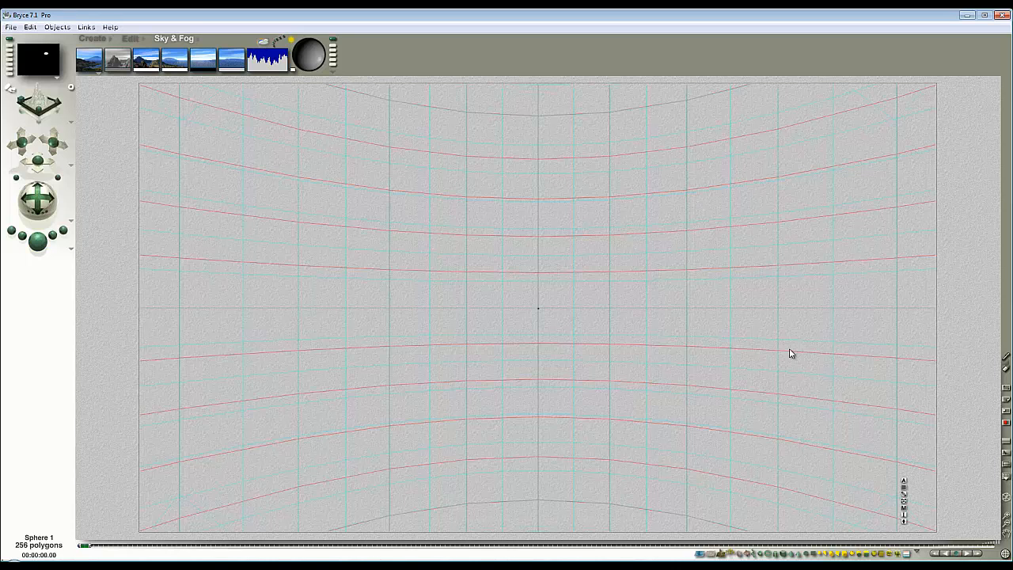
{"action": "left_click", "coordinate": [904, 511]}
{"action": "left_click", "coordinate": [571, 183]}
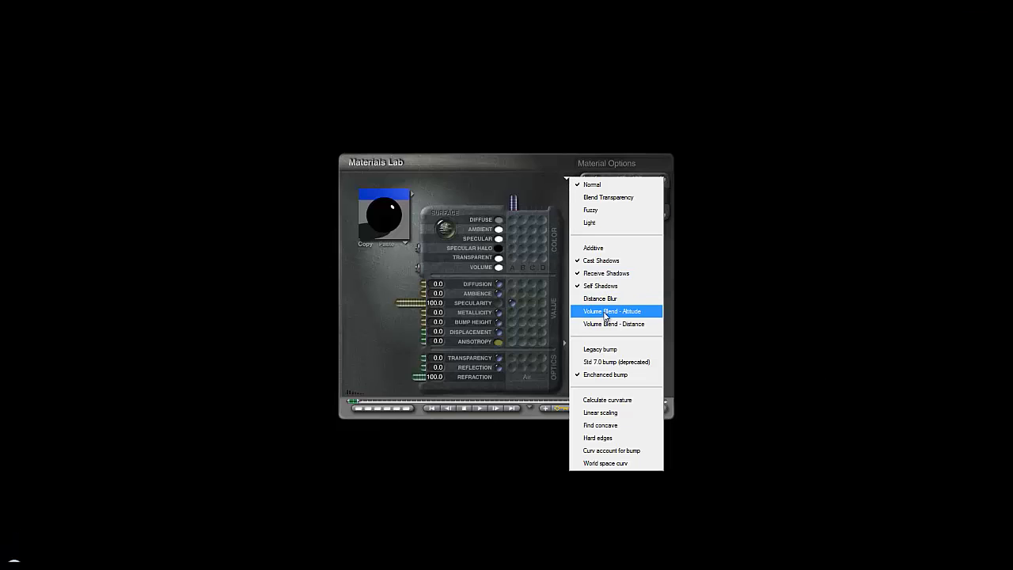
{"action": "left_click", "coordinate": [602, 260]}
{"action": "left_click", "coordinate": [664, 410]}
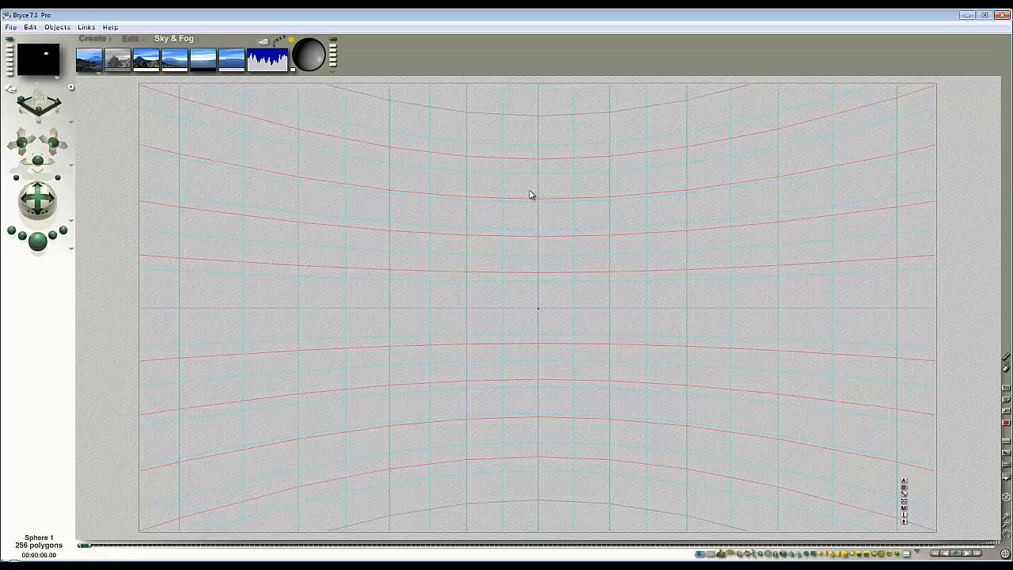
- Enable image-based lighting with an HDRI image in the Sky Lab and render the current sky as its source
{"action": "left_click", "coordinate": [265, 43]}
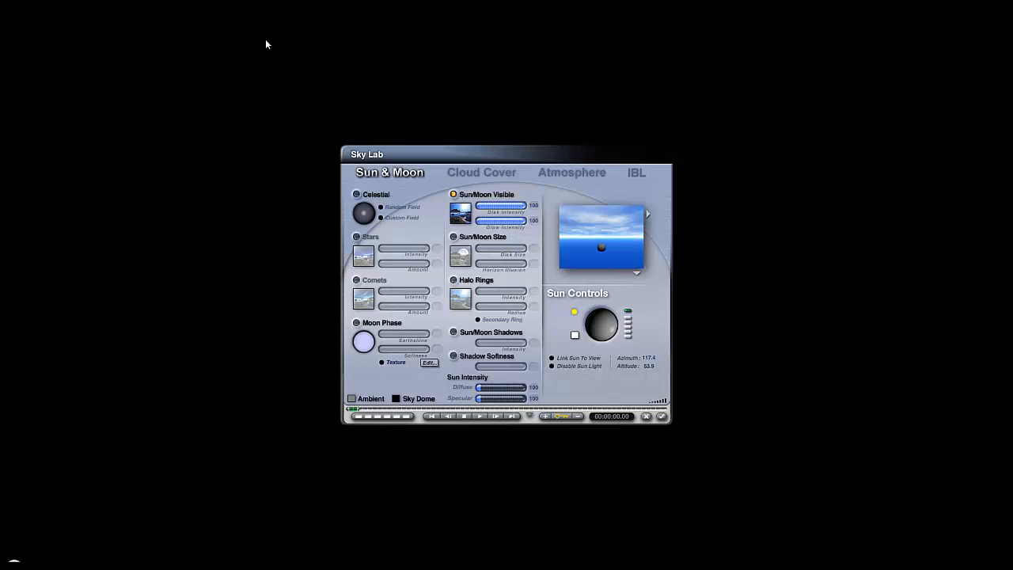
{"action": "left_click", "coordinate": [637, 172]}
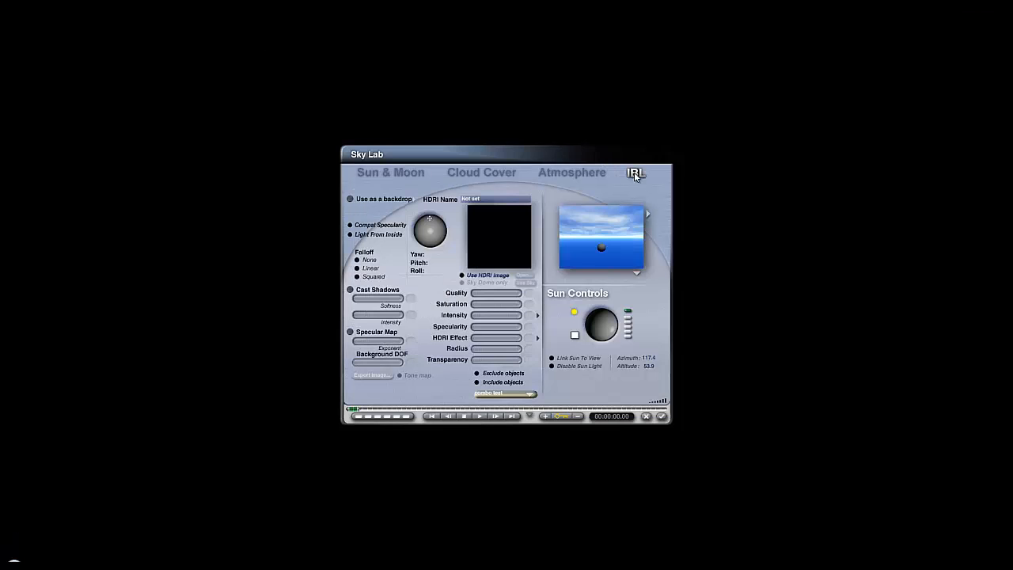
{"action": "left_click", "coordinate": [638, 275]}
{"action": "left_click", "coordinate": [643, 283]}
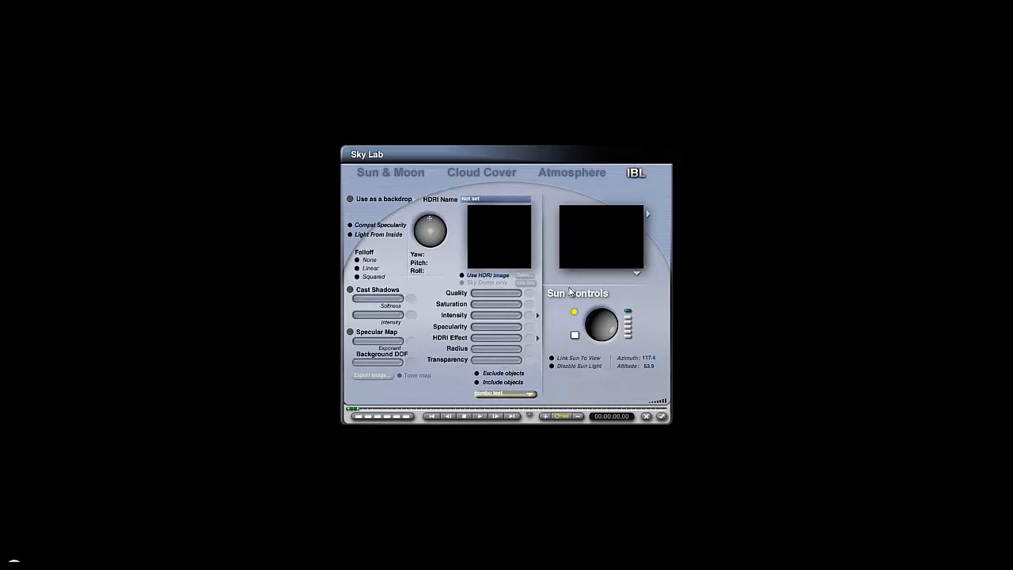
{"action": "left_click", "coordinate": [462, 276]}
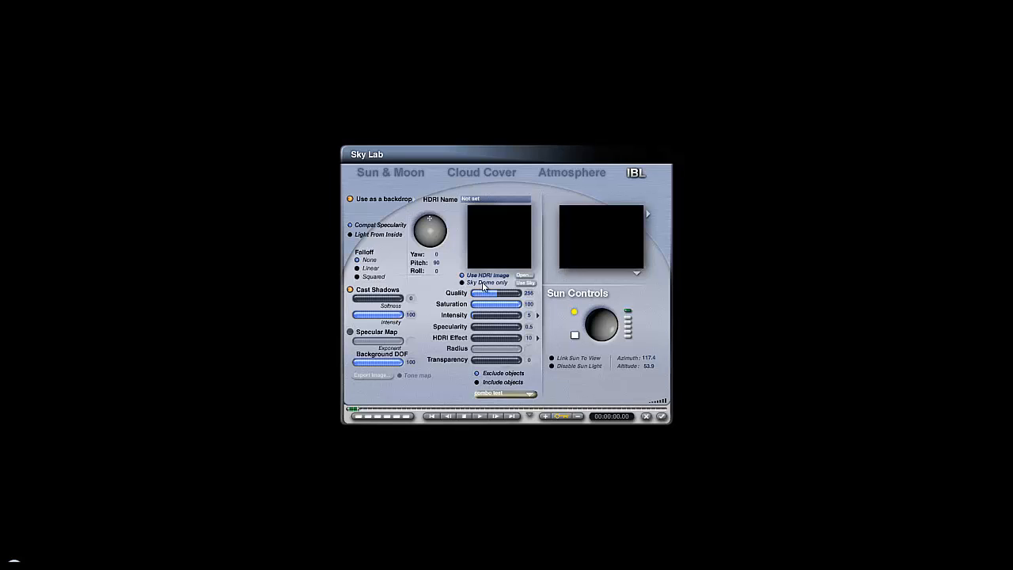
{"action": "left_click", "coordinate": [525, 283]}
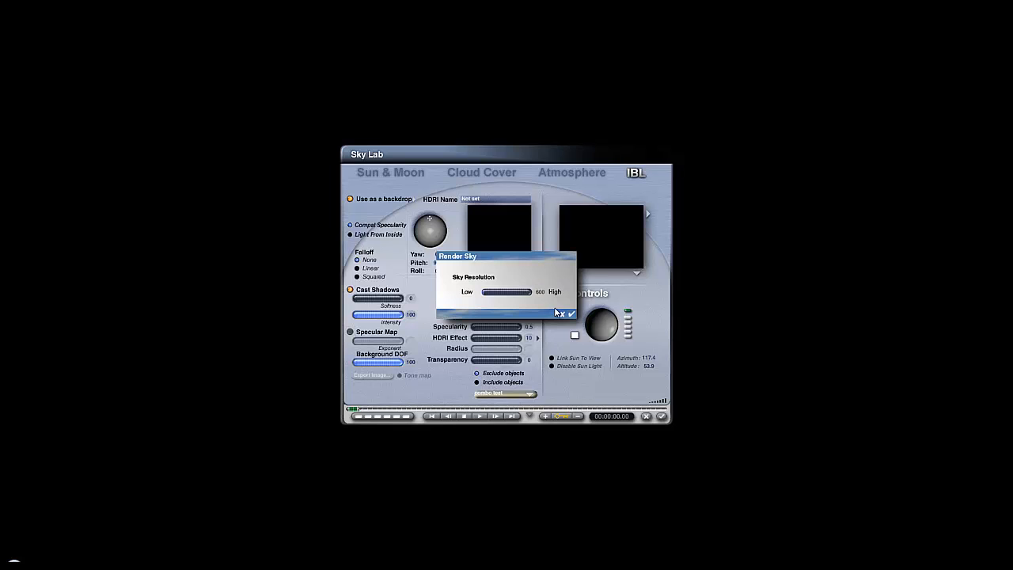
{"action": "left_click", "coordinate": [572, 317]}
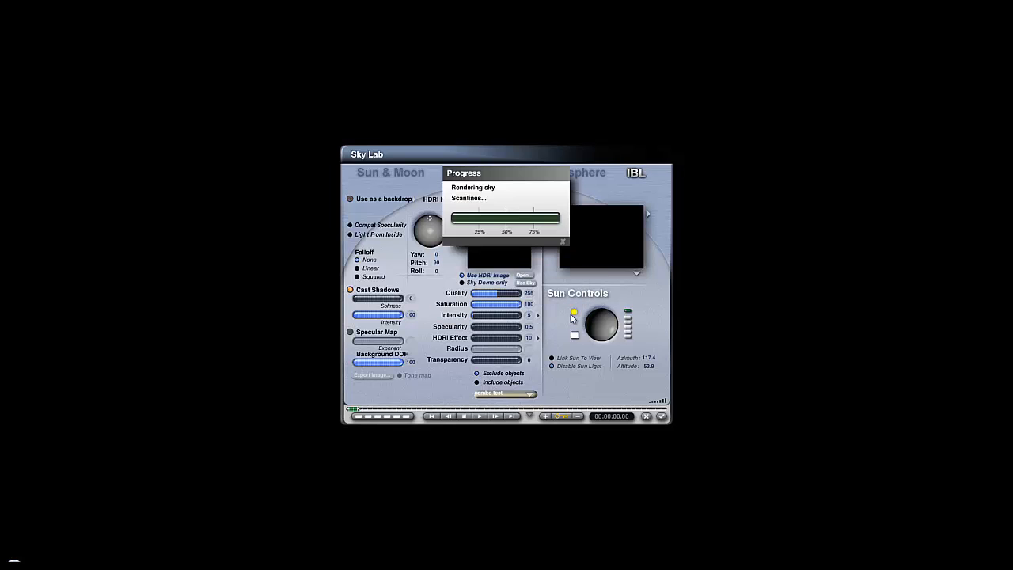
- Set the image-based lighting quality to 16 and specularity to 1000, check the preview, and render the scene
{"action": "left_click", "coordinate": [493, 295]}
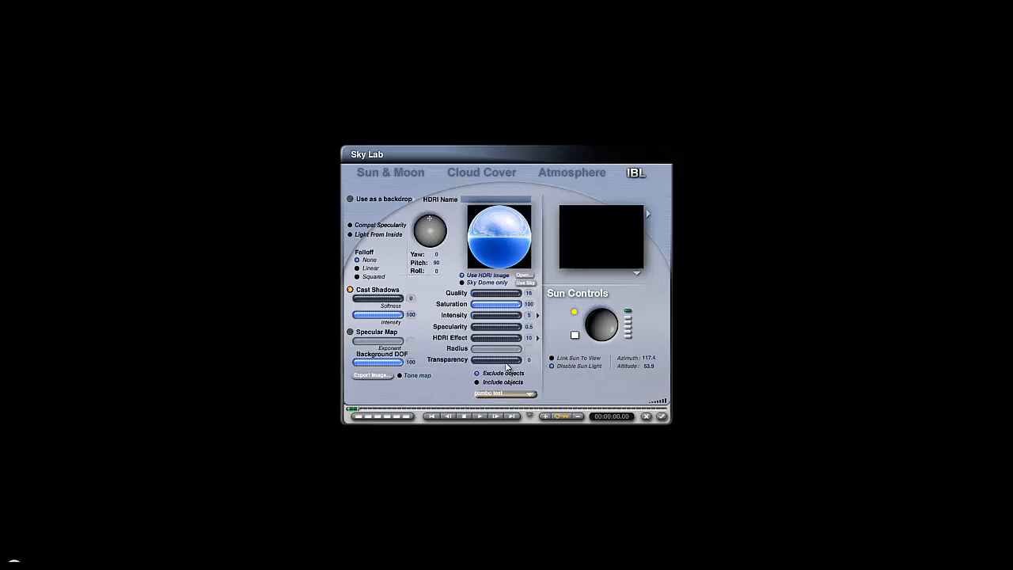
{"action": "left_click", "coordinate": [485, 327]}
{"action": "left_click", "coordinate": [622, 235]}
{"action": "left_click", "coordinate": [621, 236]}
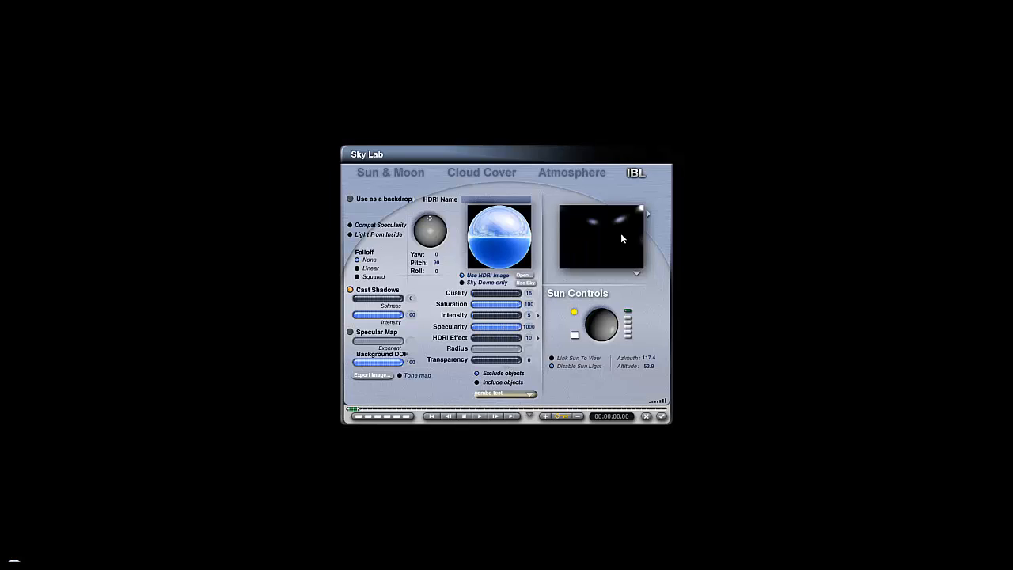
{"action": "left_click_drag", "start_coordinate": [622, 236], "coordinate": [623, 243]}
{"action": "left_click", "coordinate": [623, 243]}
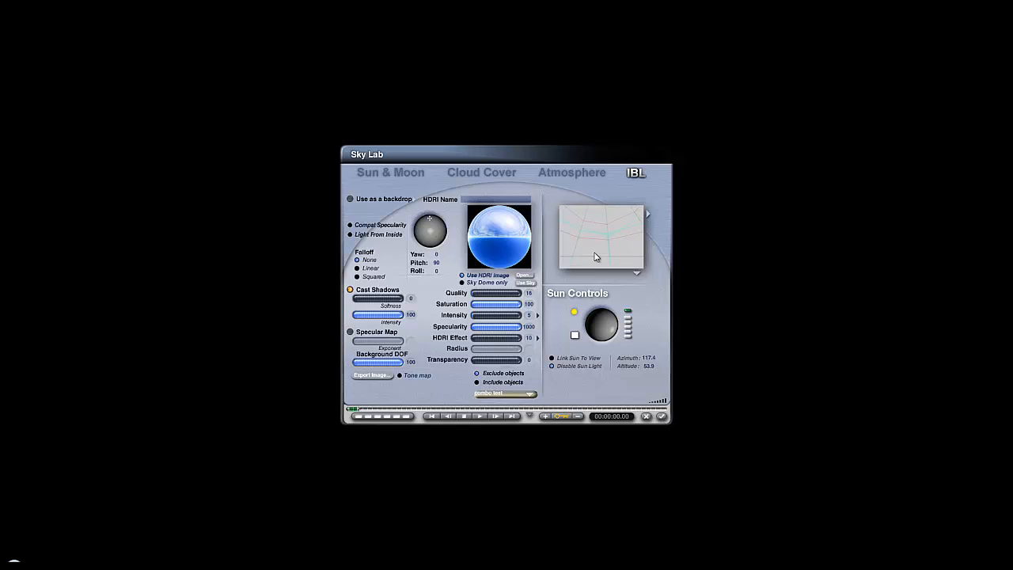
{"action": "left_click", "coordinate": [662, 418]}
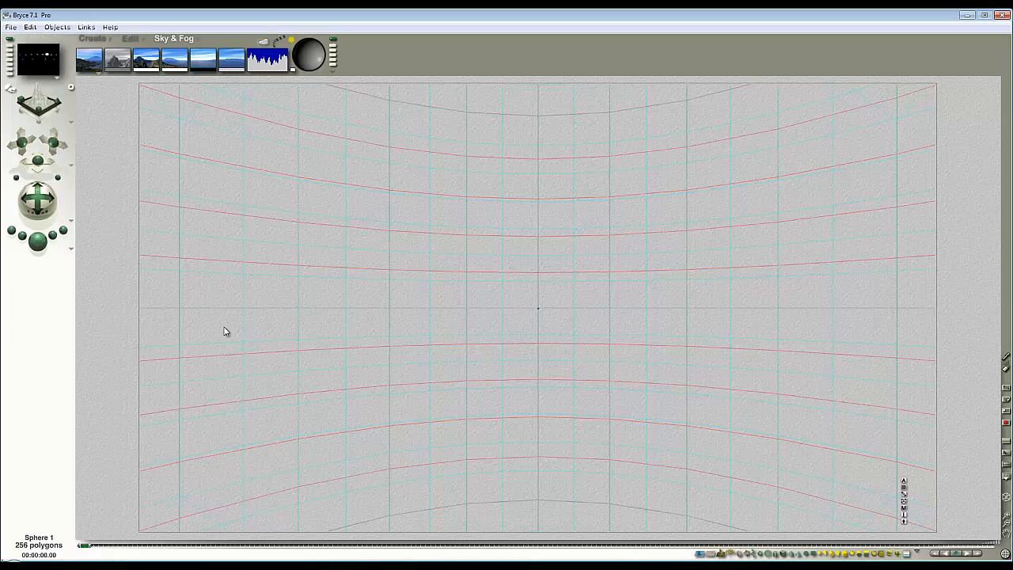
{"action": "left_click", "coordinate": [37, 241]}
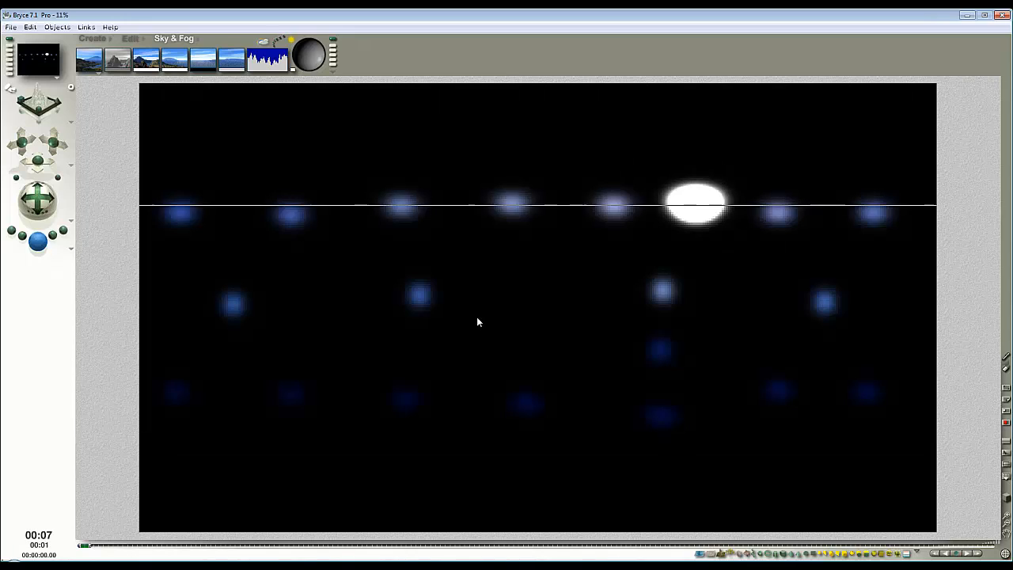
- Set the image-based lighting intensity to 8 and render the spherical view
{"action": "left_click", "coordinate": [269, 44]}
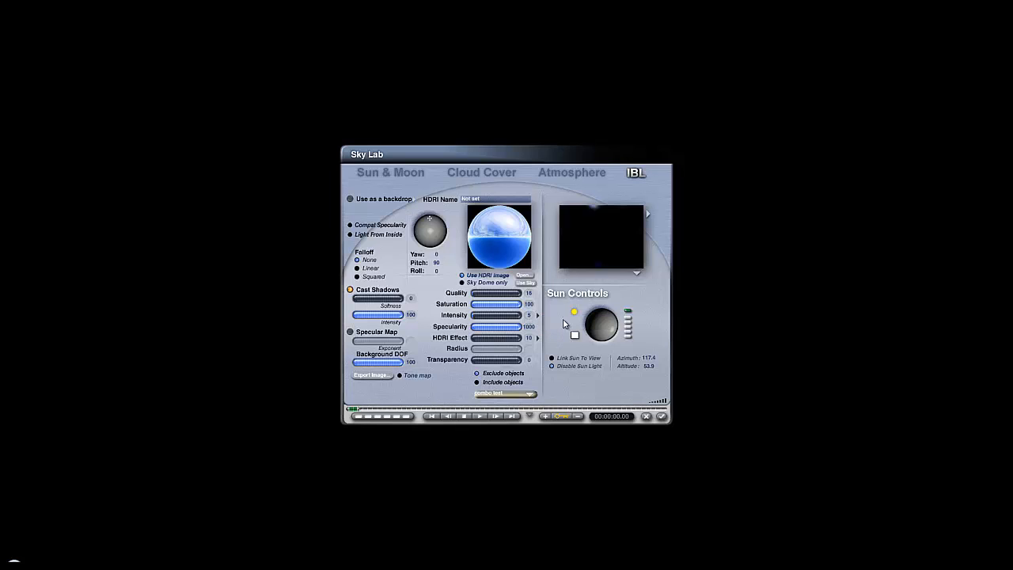
{"action": "left_click", "coordinate": [481, 317]}
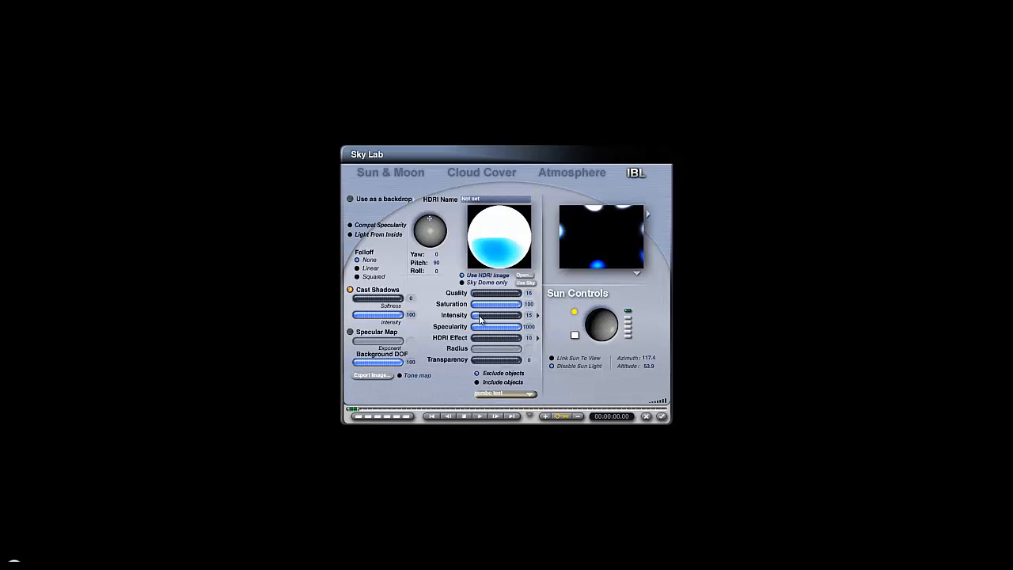
{"action": "left_click", "coordinate": [478, 318]}
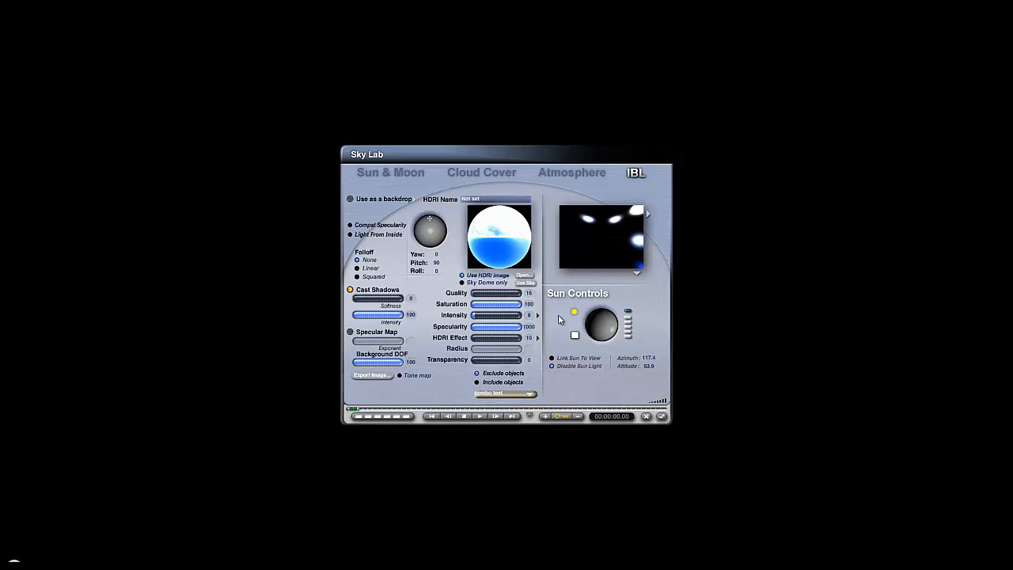
{"action": "left_click", "coordinate": [663, 417]}
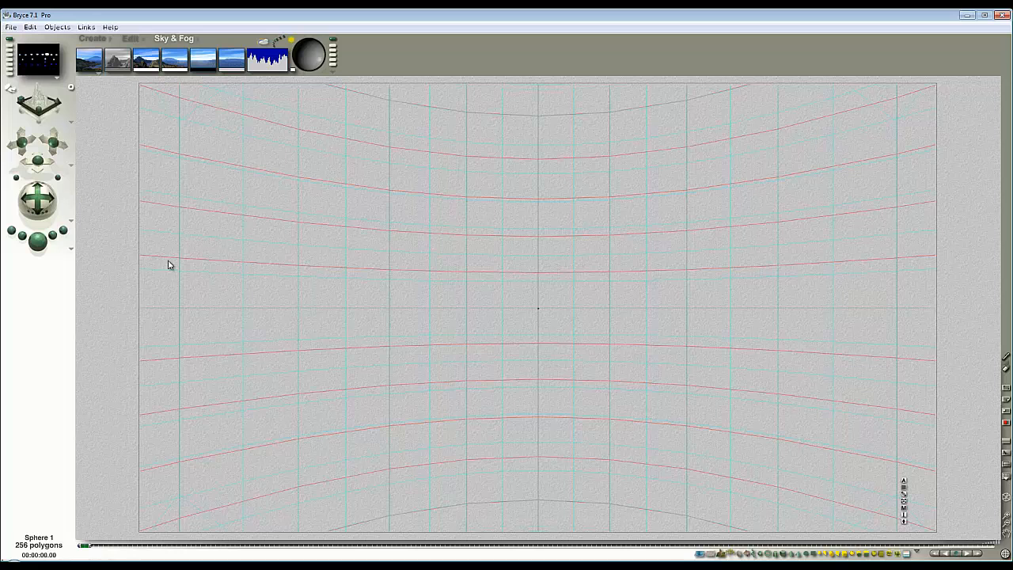
{"action": "left_click", "coordinate": [38, 242]}
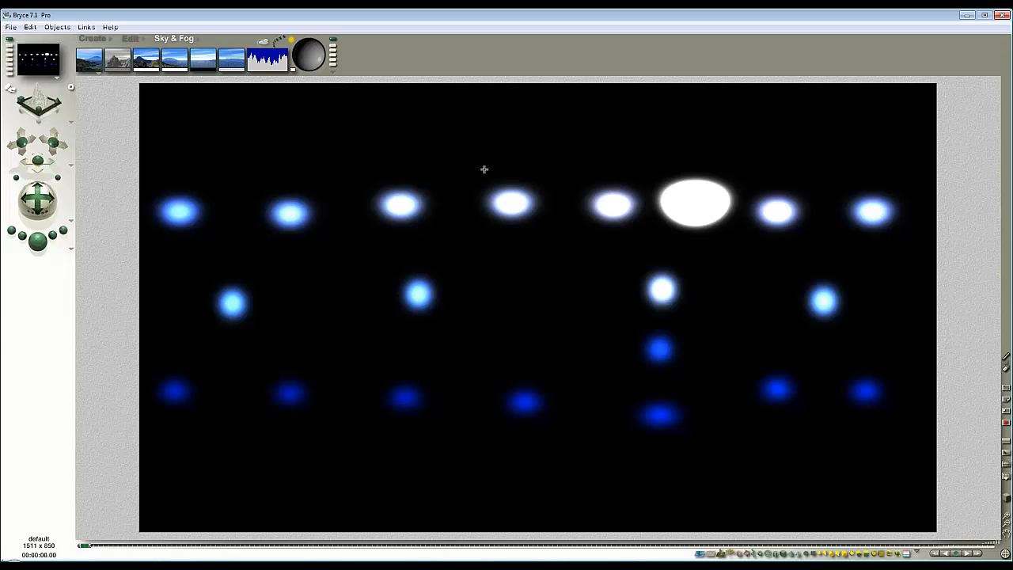
- Rotate the HDRI image to a yaw of 16.5 and render the spherical view
{"action": "left_click", "coordinate": [265, 44]}
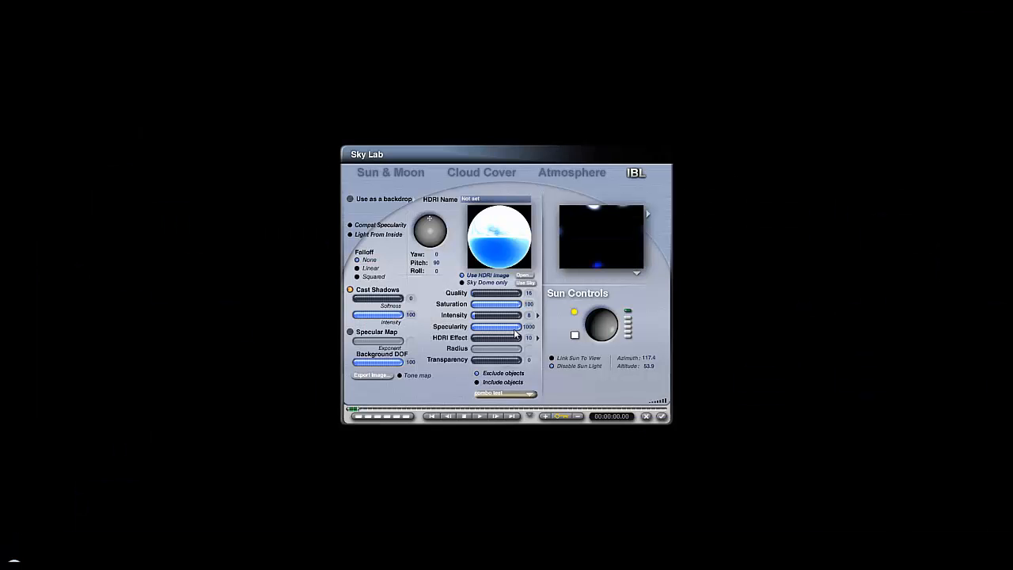
{"action": "left_click_drag", "start_coordinate": [436, 245], "coordinate": [439, 246]}
{"action": "left_click", "coordinate": [662, 417]}
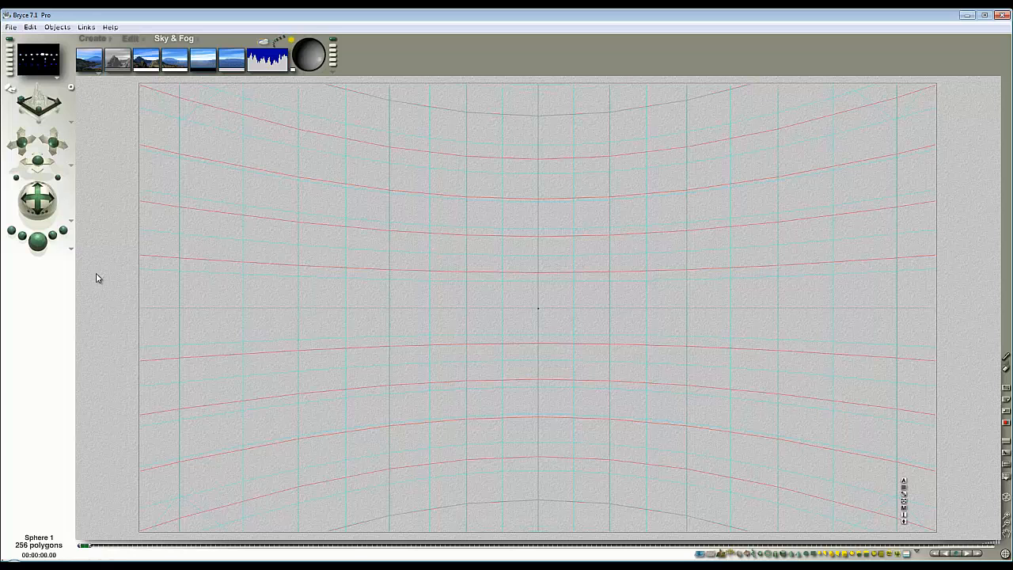
{"action": "key", "text": "ctrl+r"}
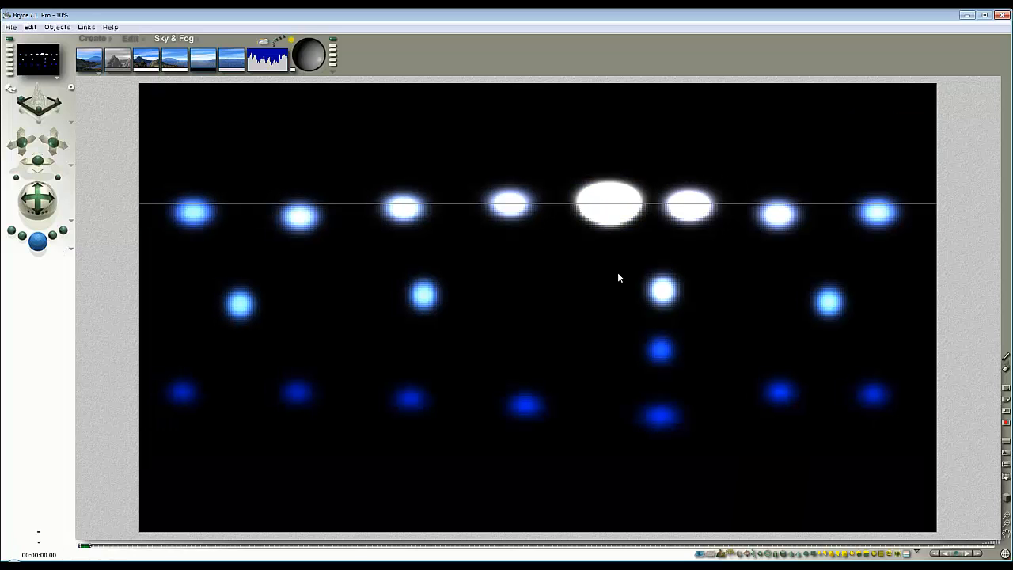
- Rotate the HDRI image to a yaw of 97.3 and render the spherical view again
{"action": "left_click", "coordinate": [266, 44]}
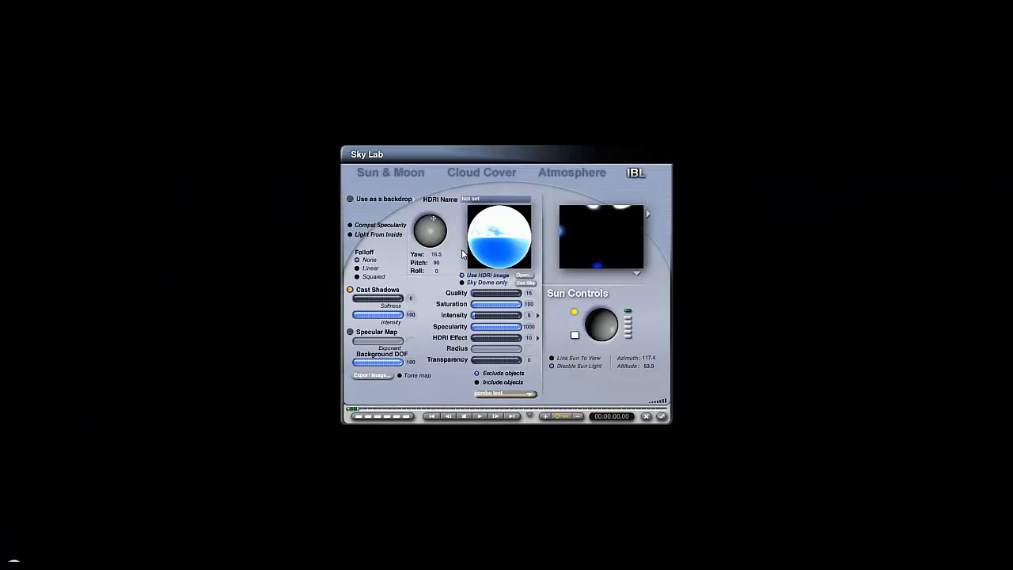
{"action": "left_click", "coordinate": [662, 417]}
{"action": "left_click", "coordinate": [40, 244]}
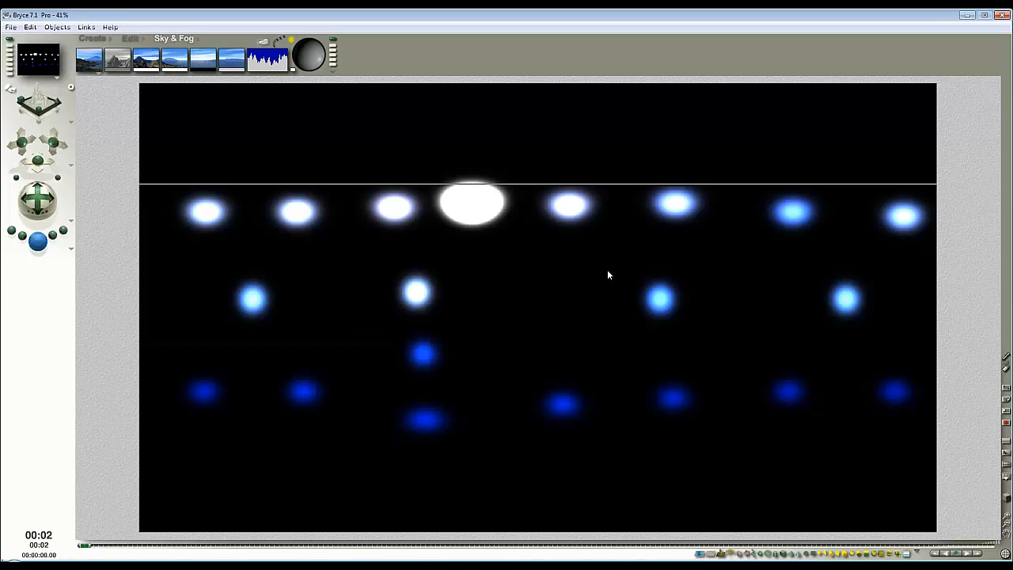
- Set the image-based lighting quality to 32 in the Sky Lab
{"action": "left_click", "coordinate": [266, 44]}
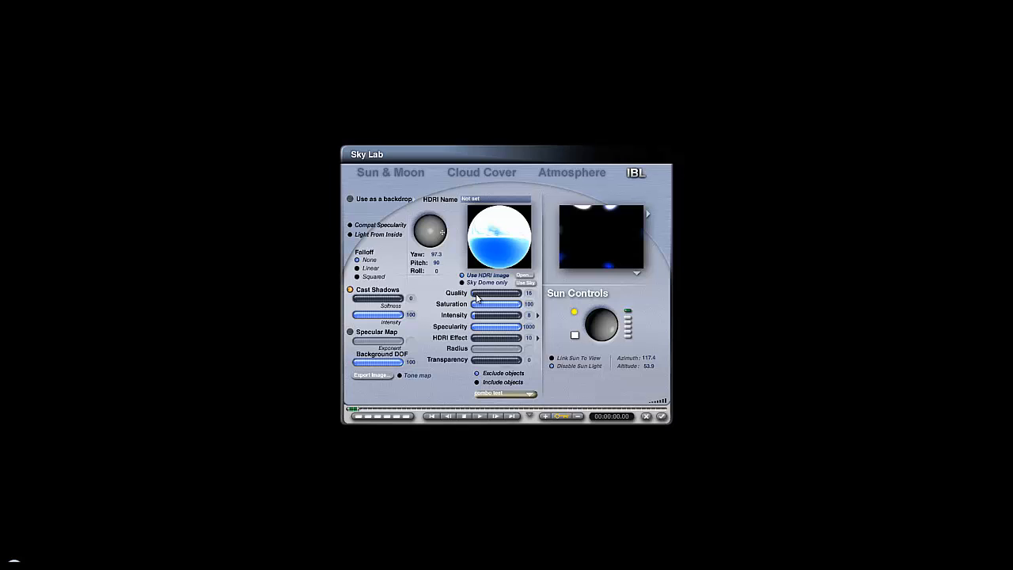
{"action": "left_click_drag", "start_coordinate": [476, 299], "coordinate": [484, 298]}
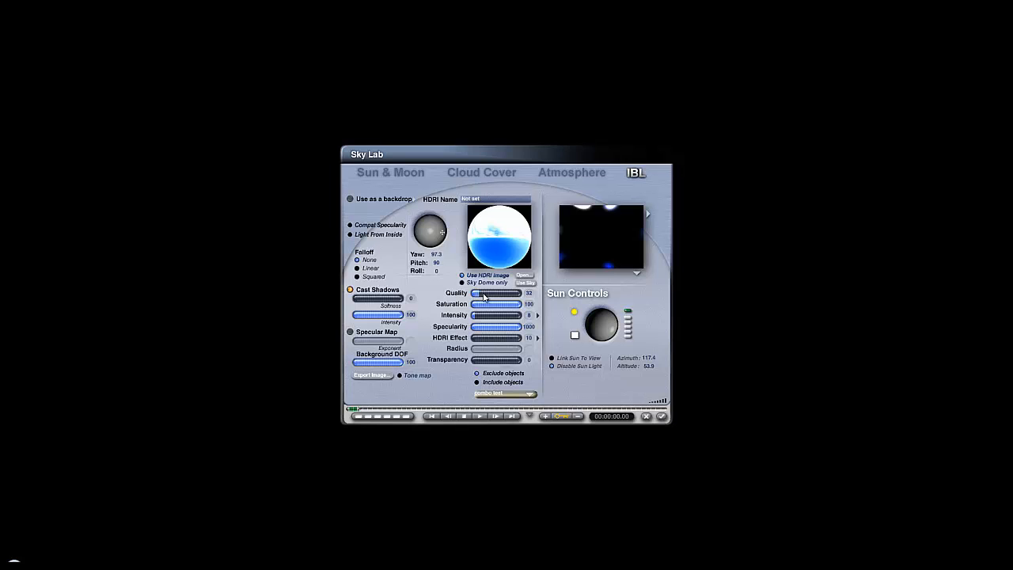
{"action": "left_click", "coordinate": [662, 416]}
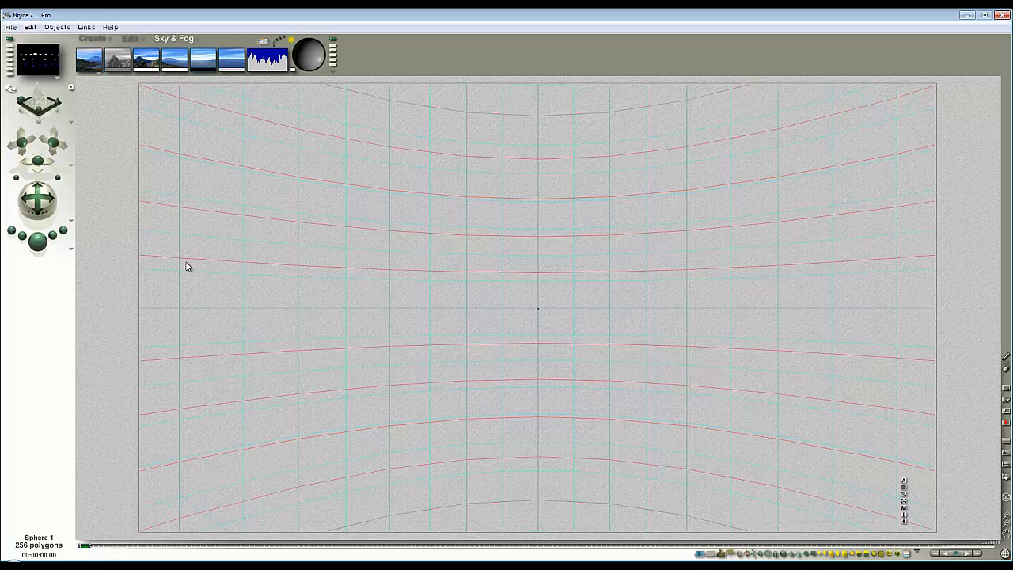
- Render the spherical view, and render it again with the image-based lighting quality raised to 256
{"action": "left_click", "coordinate": [37, 240]}
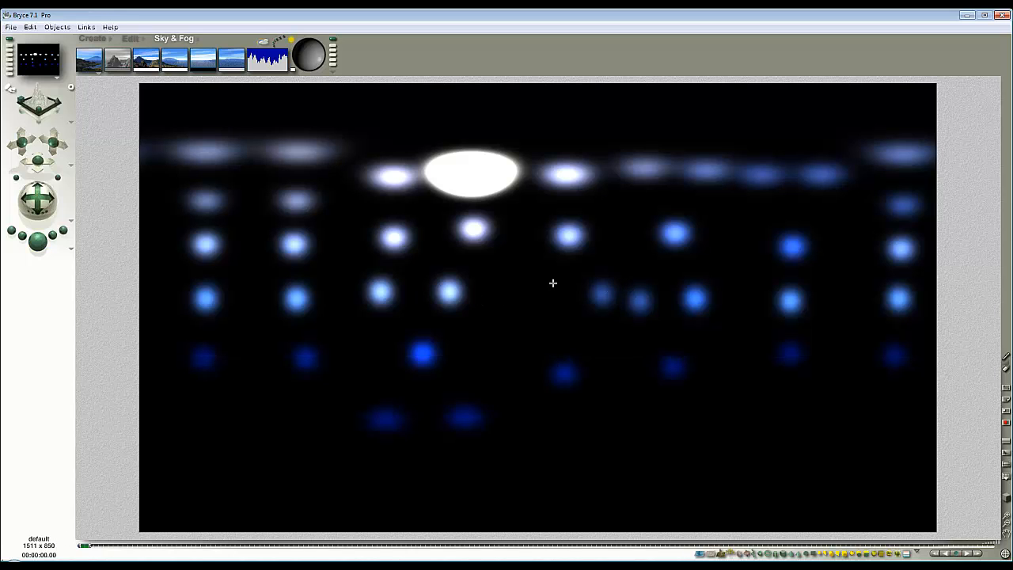
{"action": "left_click", "coordinate": [264, 41]}
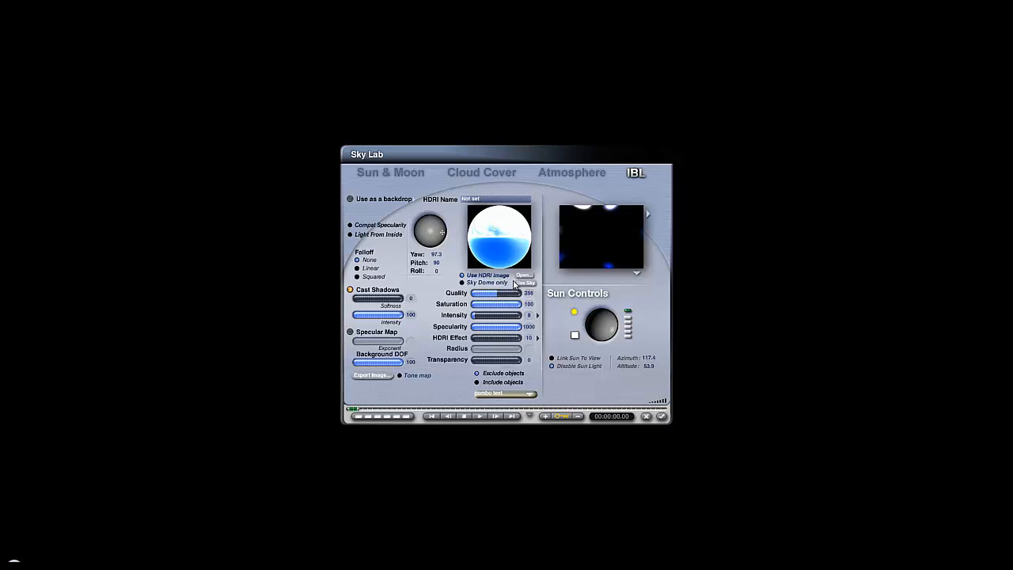
{"action": "left_click", "coordinate": [661, 417]}
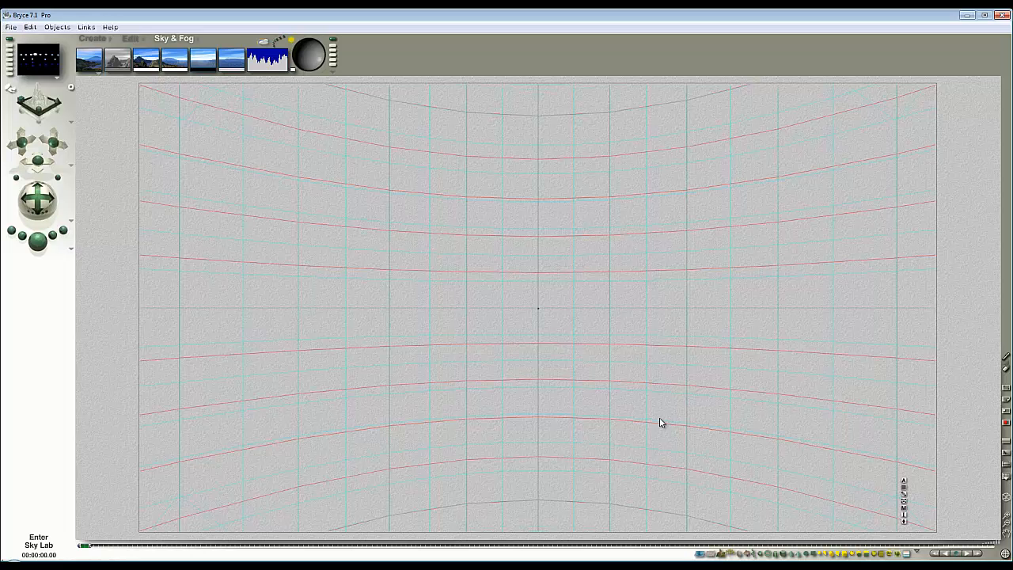
{"action": "left_click", "coordinate": [37, 241]}
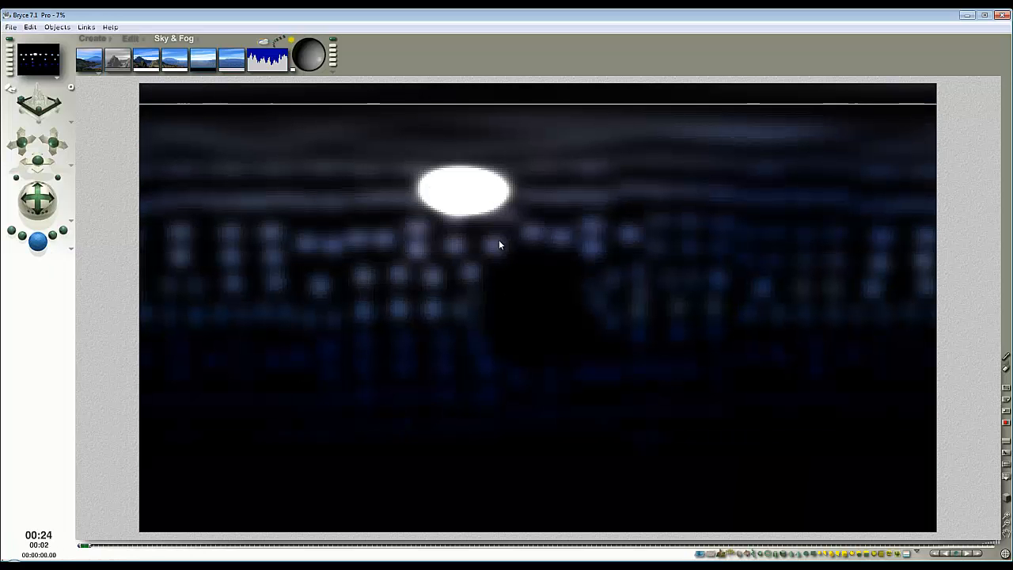
{"action": "left_click", "coordinate": [409, 236]}
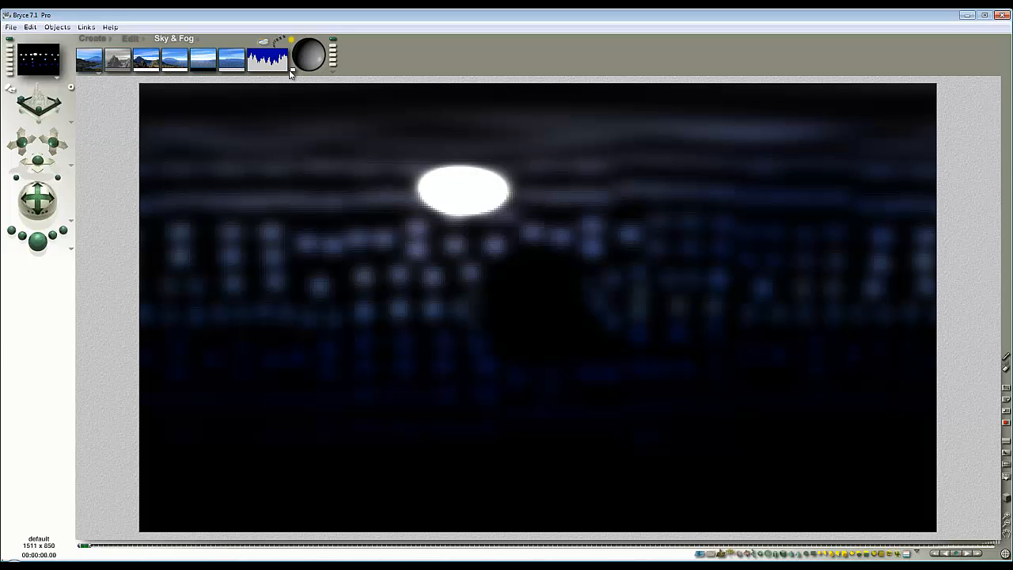
- Set the image-based lighting intensity to 11 and render the spherical view
{"action": "left_click", "coordinate": [263, 42]}
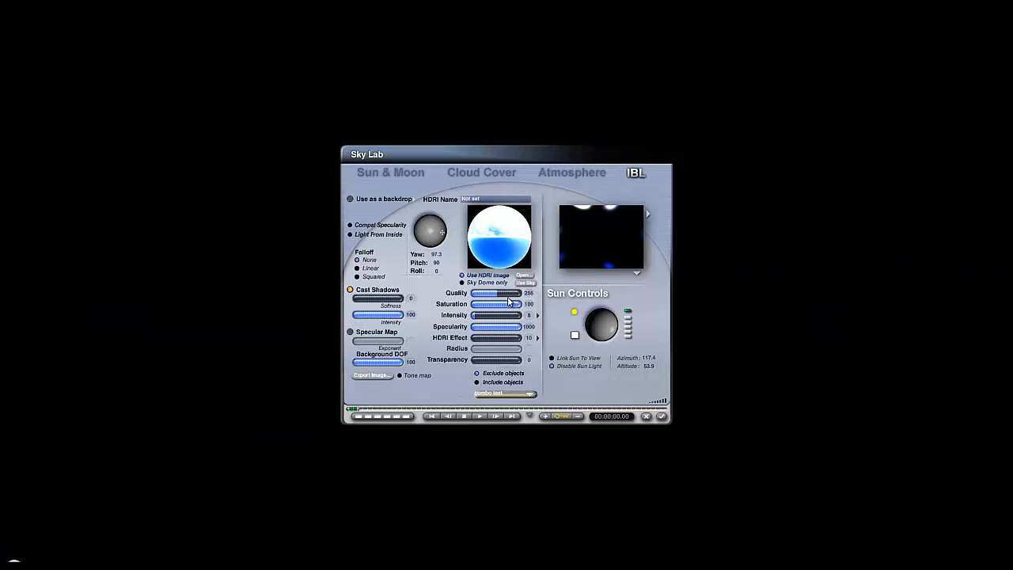
{"action": "left_click", "coordinate": [479, 318]}
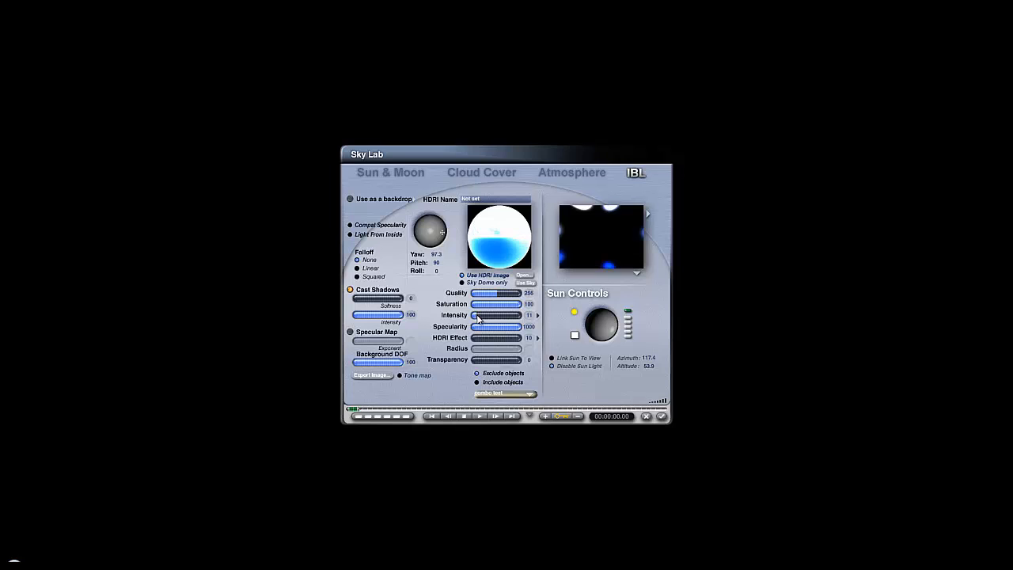
{"action": "left_click", "coordinate": [661, 416]}
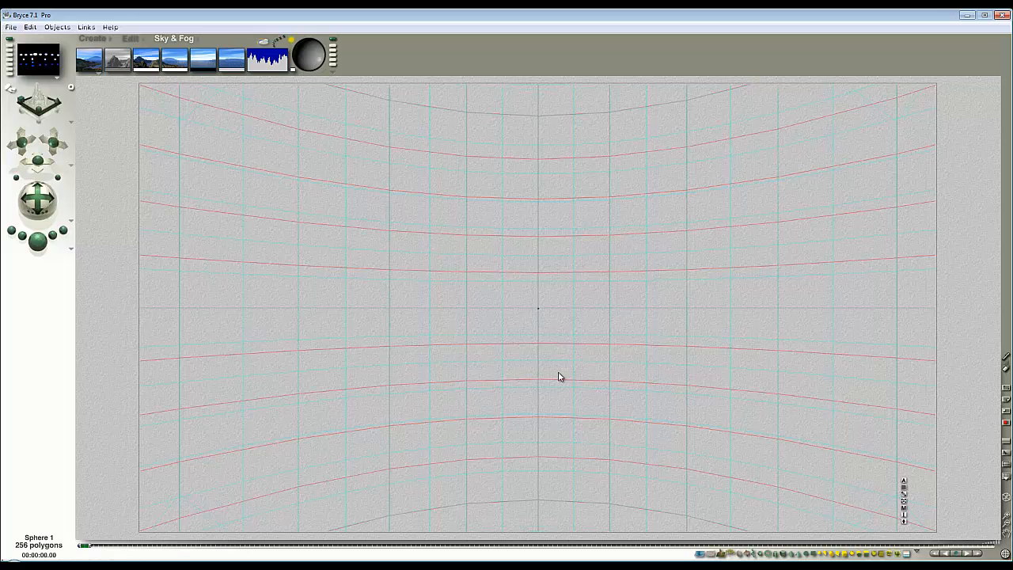
{"action": "left_click", "coordinate": [42, 251]}
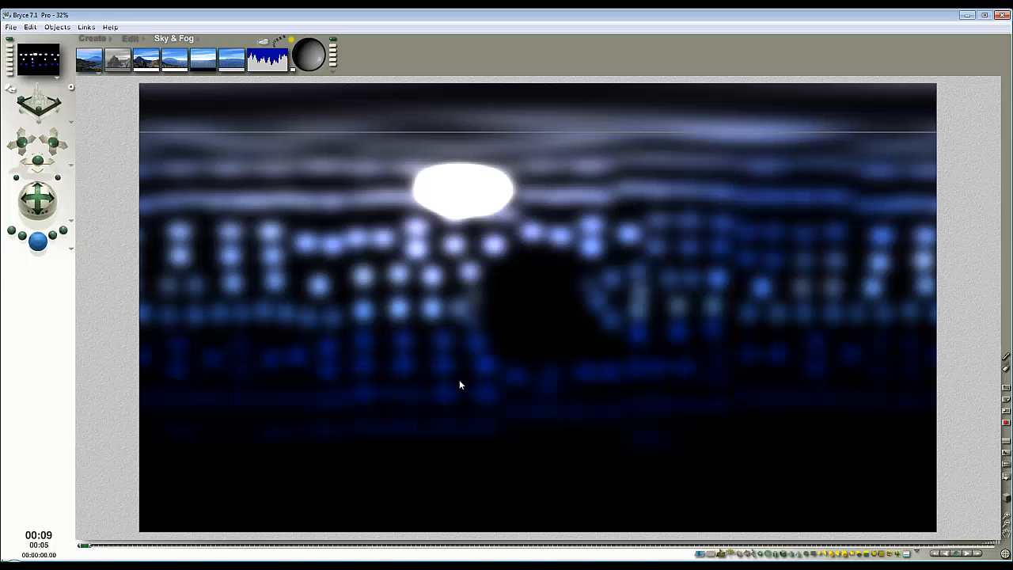
{"action": "left_click", "coordinate": [461, 310]}
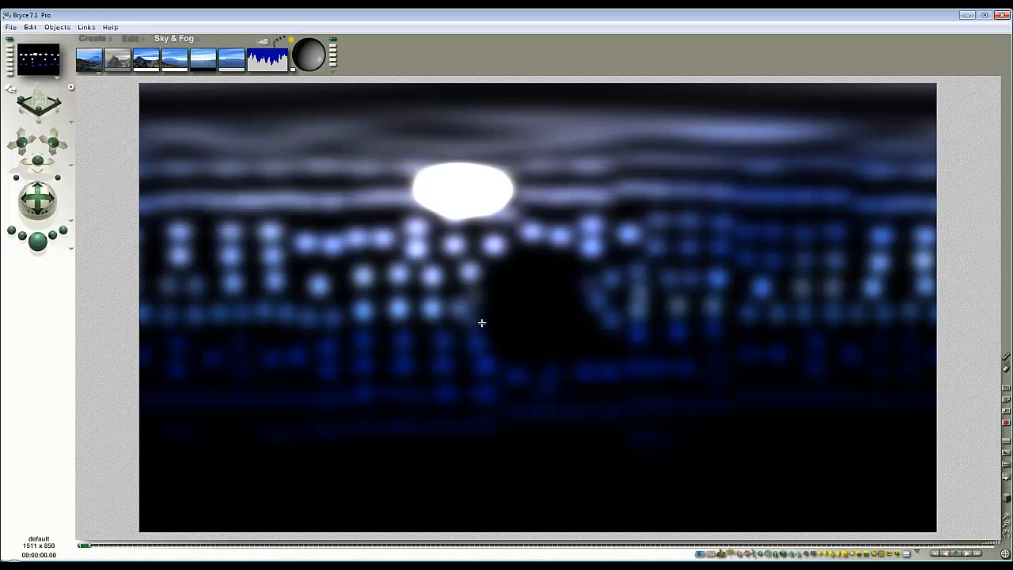
- Generate the HDRI image from the current sky with Sky Dome only enabled, apply the intensity to the light source, and render the view
{"action": "left_click", "coordinate": [264, 45]}
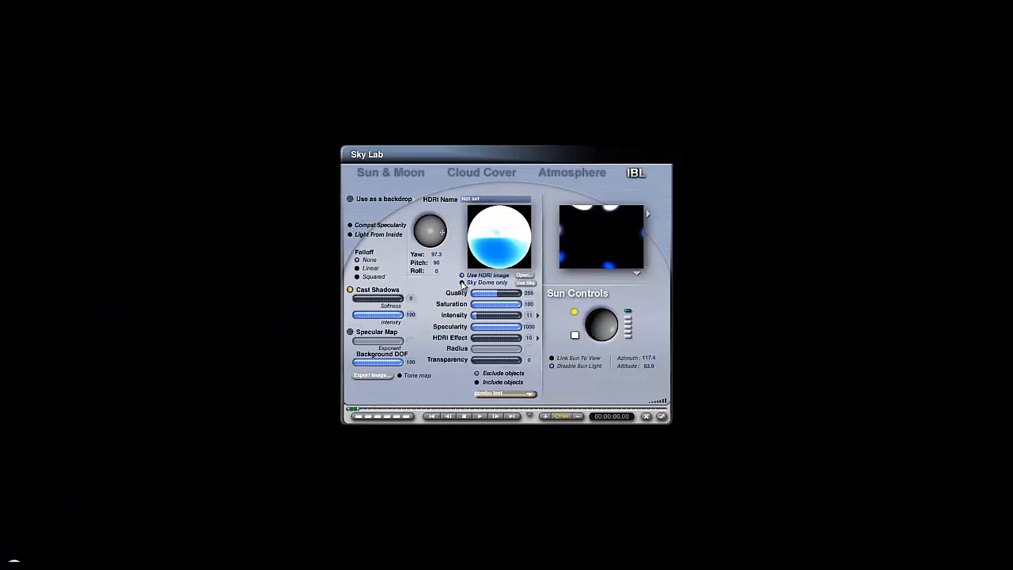
{"action": "left_click", "coordinate": [527, 283]}
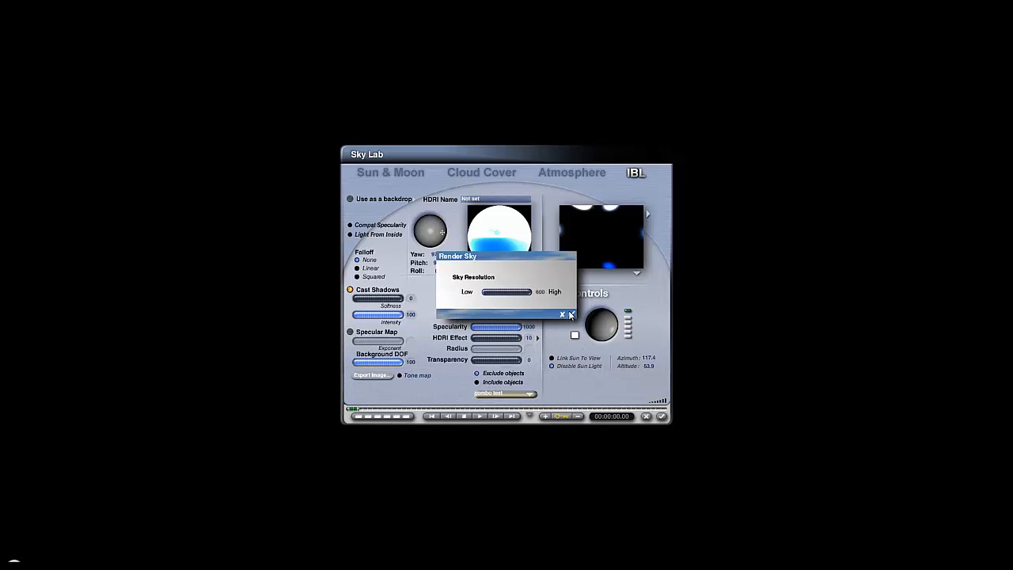
{"action": "left_click", "coordinate": [571, 315]}
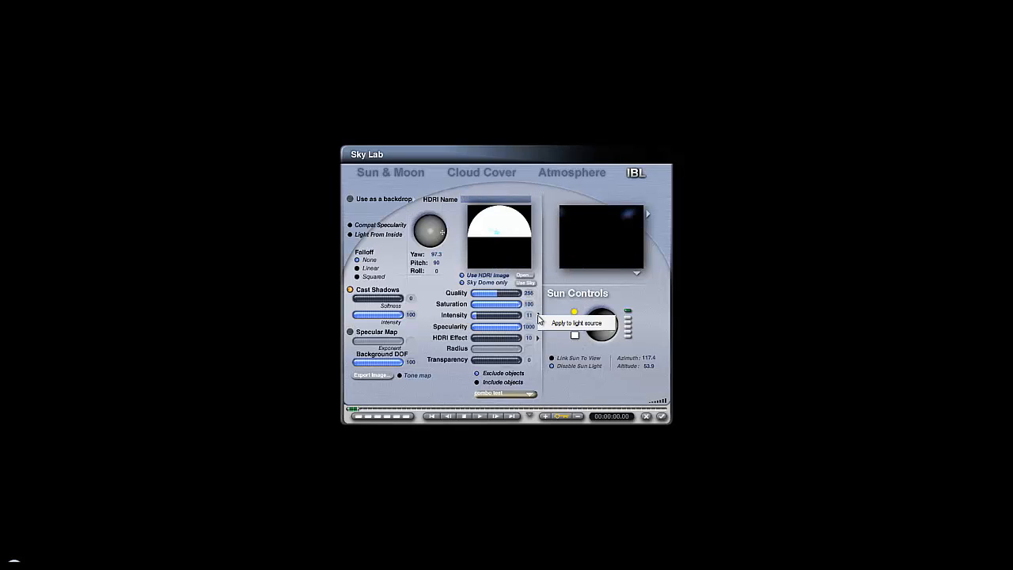
{"action": "left_click", "coordinate": [560, 325]}
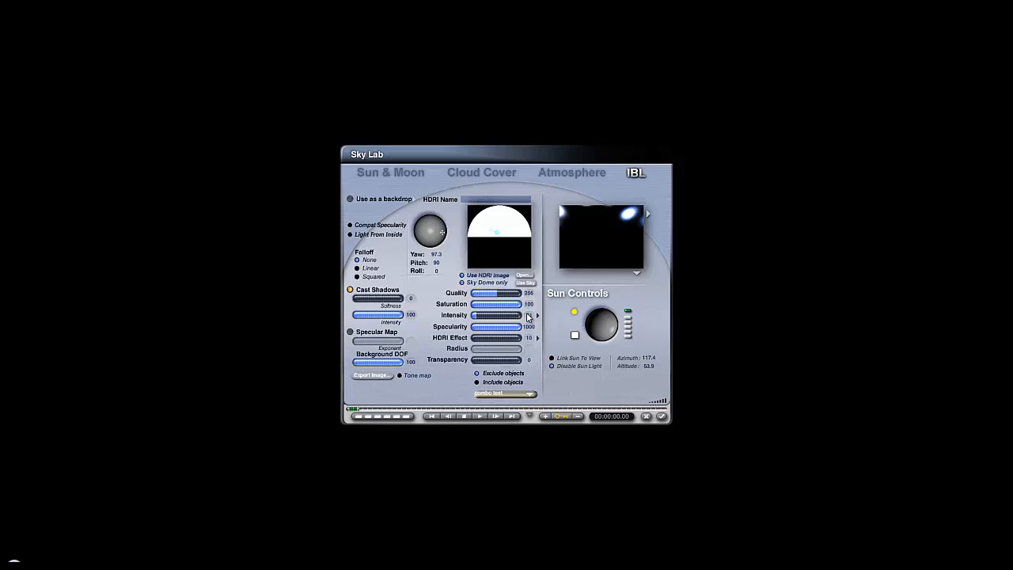
{"action": "left_click", "coordinate": [662, 417]}
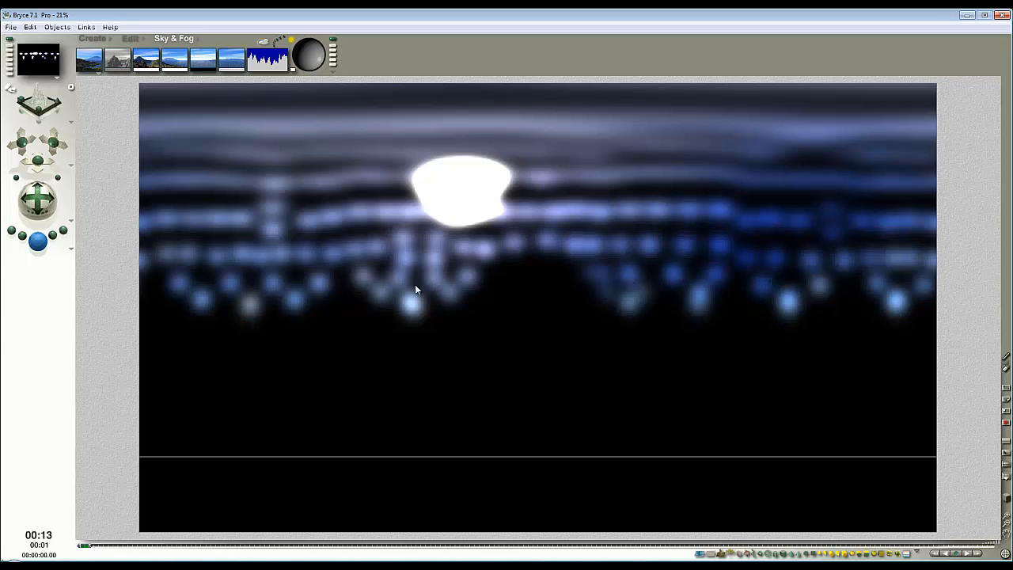
{"action": "left_click", "coordinate": [570, 190]}
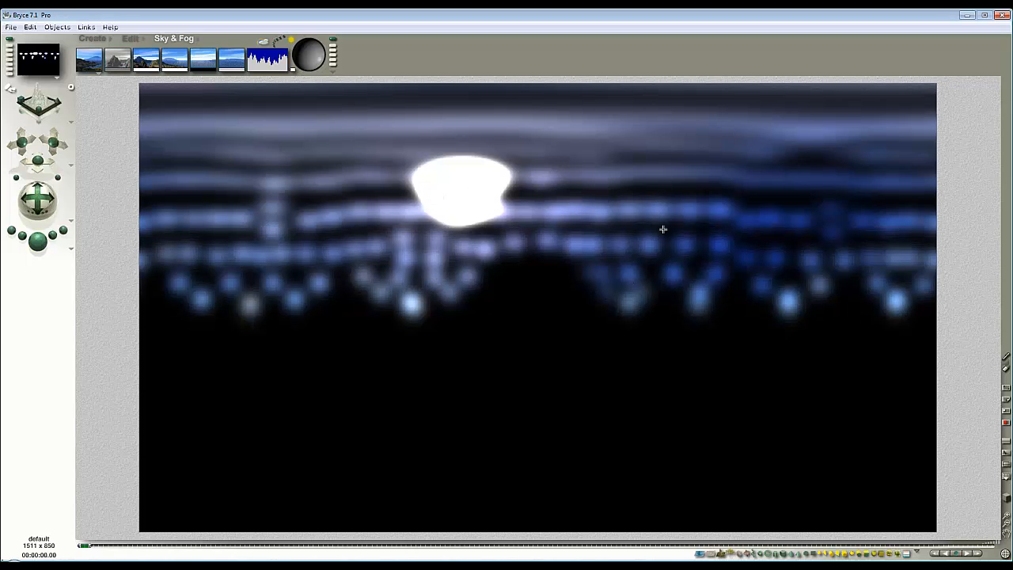
- Set the image-based lighting quality to 16, regenerate the HDRI image from the sky, and render the spherical view
{"action": "left_click", "coordinate": [264, 41]}
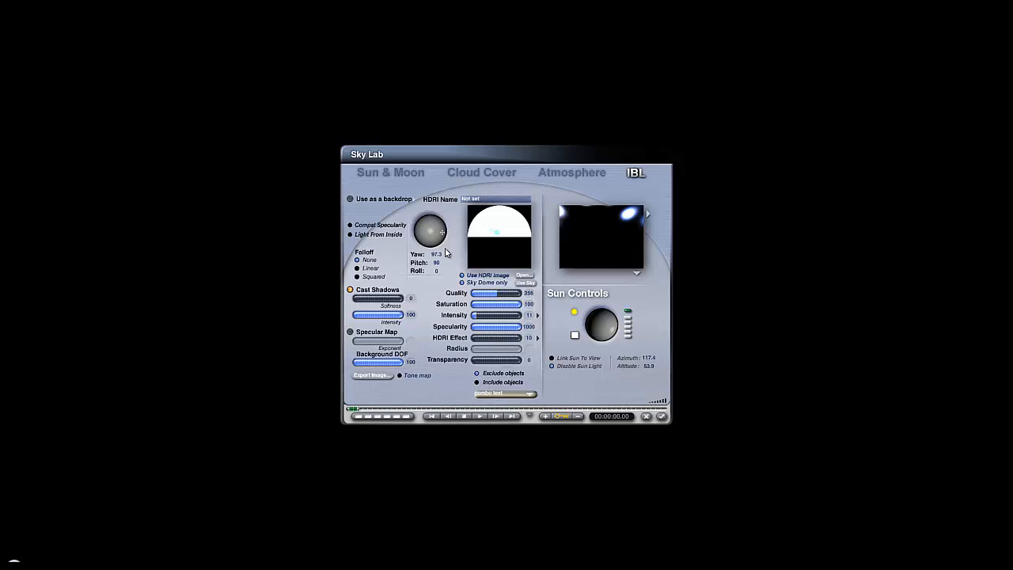
{"action": "left_click", "coordinate": [489, 297]}
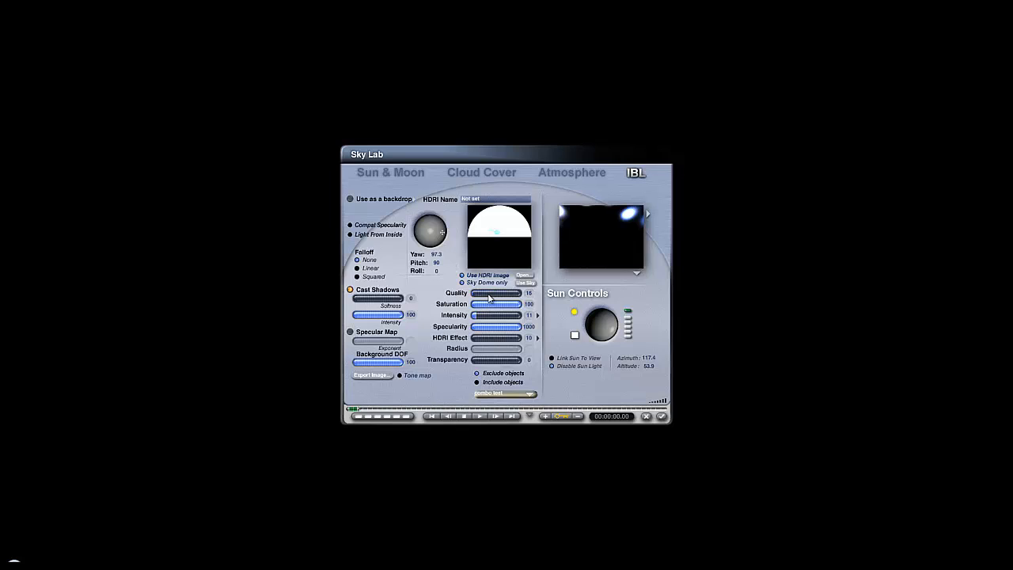
{"action": "left_click", "coordinate": [528, 286]}
{"action": "left_click", "coordinate": [576, 323]}
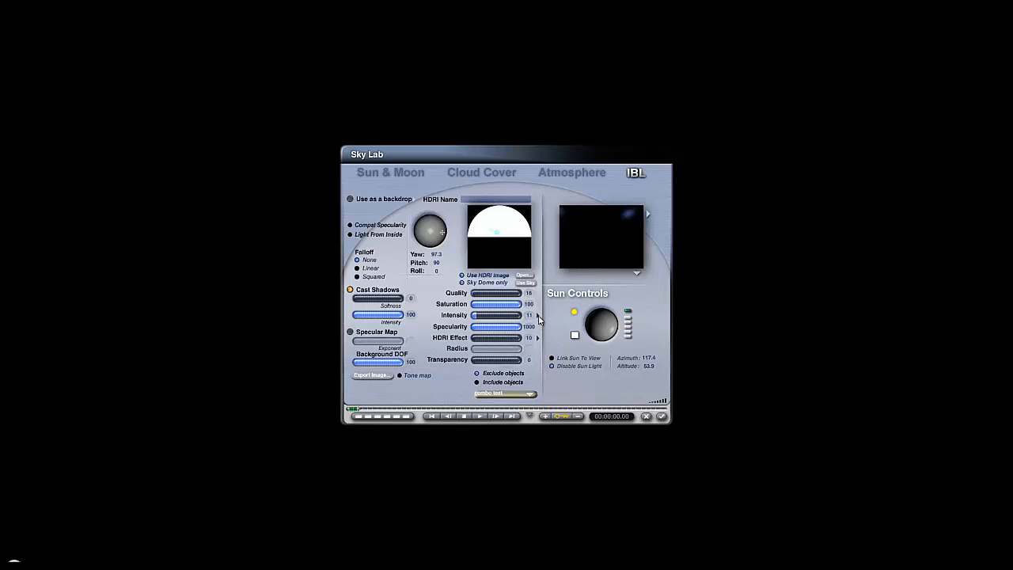
{"action": "left_click", "coordinate": [661, 417]}
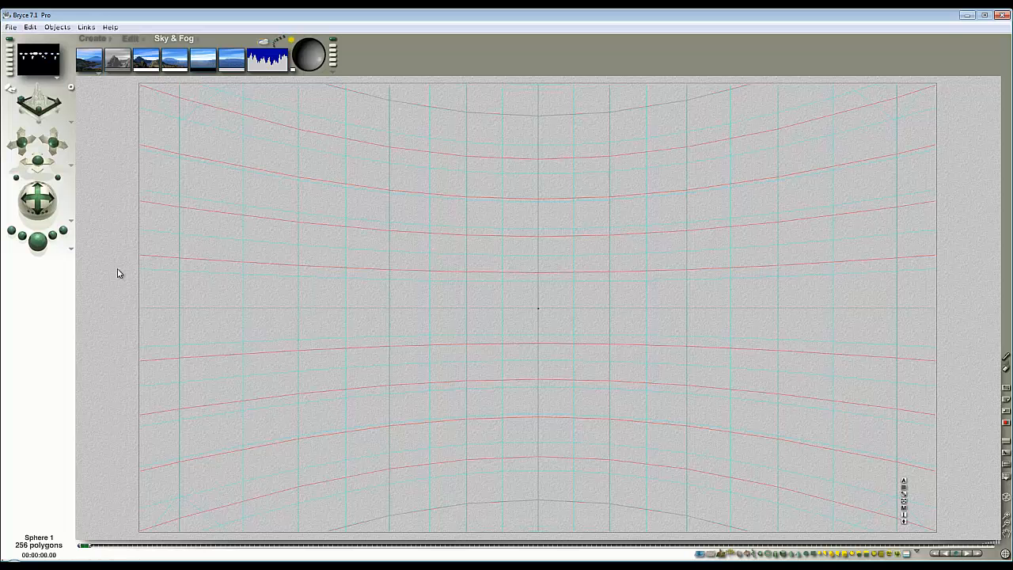
{"action": "left_click", "coordinate": [43, 248]}
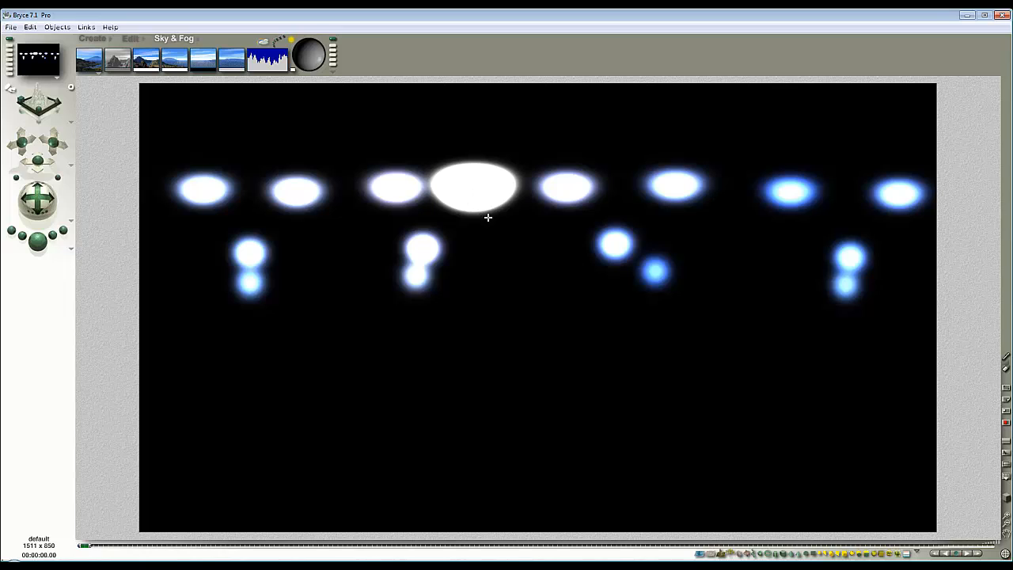
- Change the scene's sky mode in the Sky & Fog settings
{"action": "left_click", "coordinate": [99, 78]}
{"action": "left_click", "coordinate": [140, 118]}
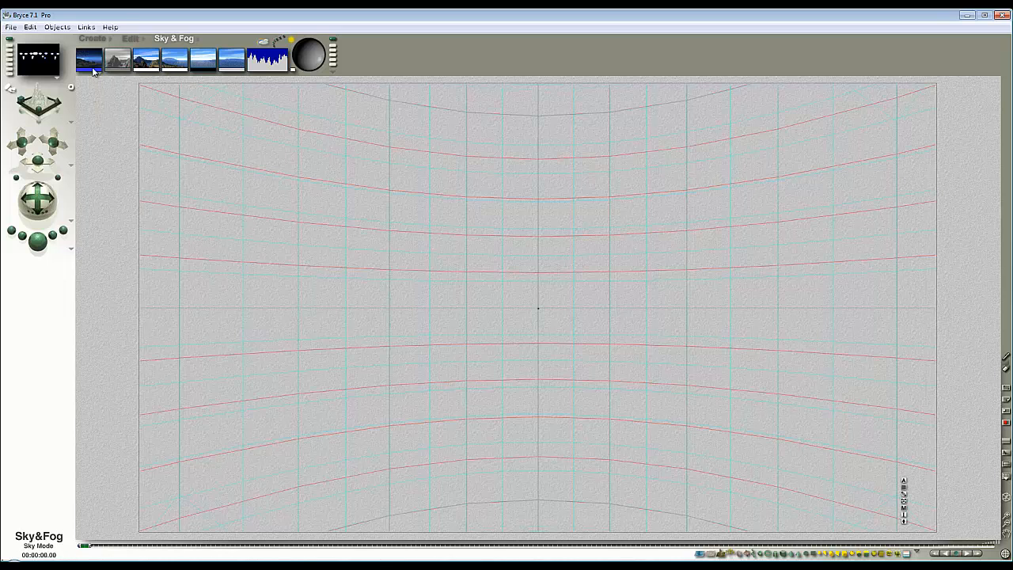
{"action": "left_click_drag", "start_coordinate": [95, 73], "coordinate": [165, 98]}
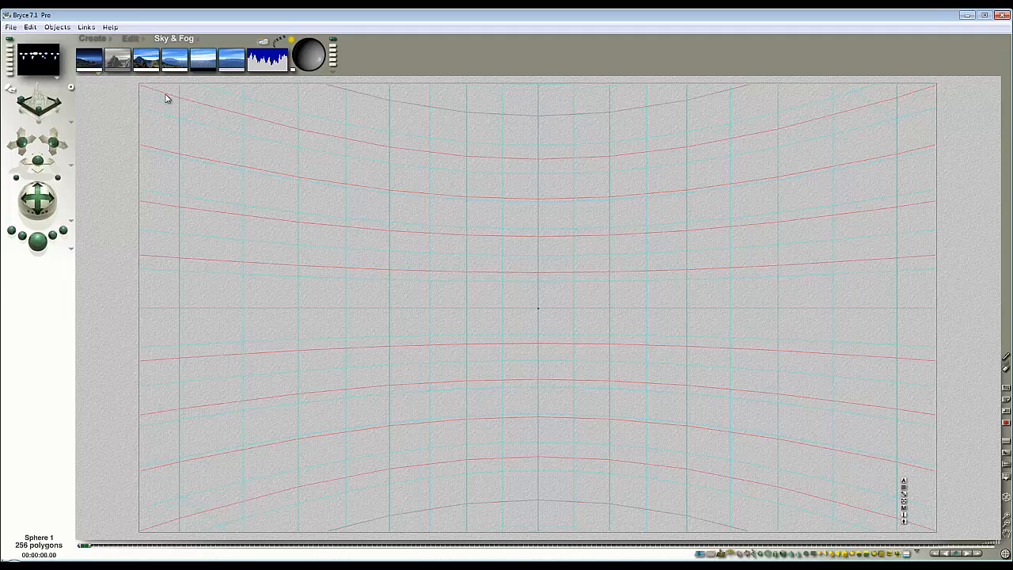
- Generate a new HDRI image from the sky with Sky Dome only disabled, and apply the intensity to the light source
{"action": "left_click", "coordinate": [263, 42]}
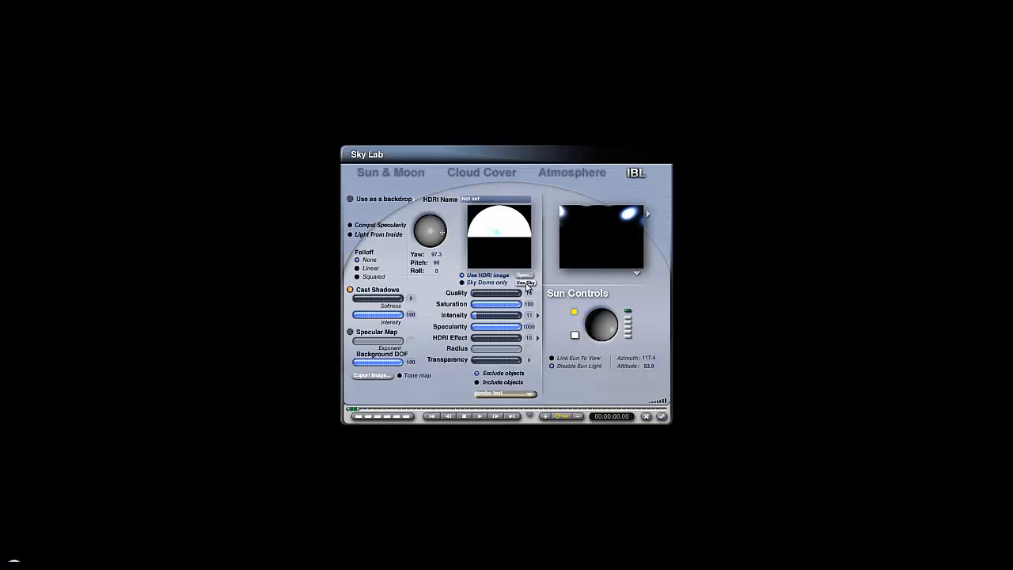
{"action": "left_click", "coordinate": [526, 282]}
{"action": "left_click", "coordinate": [573, 321]}
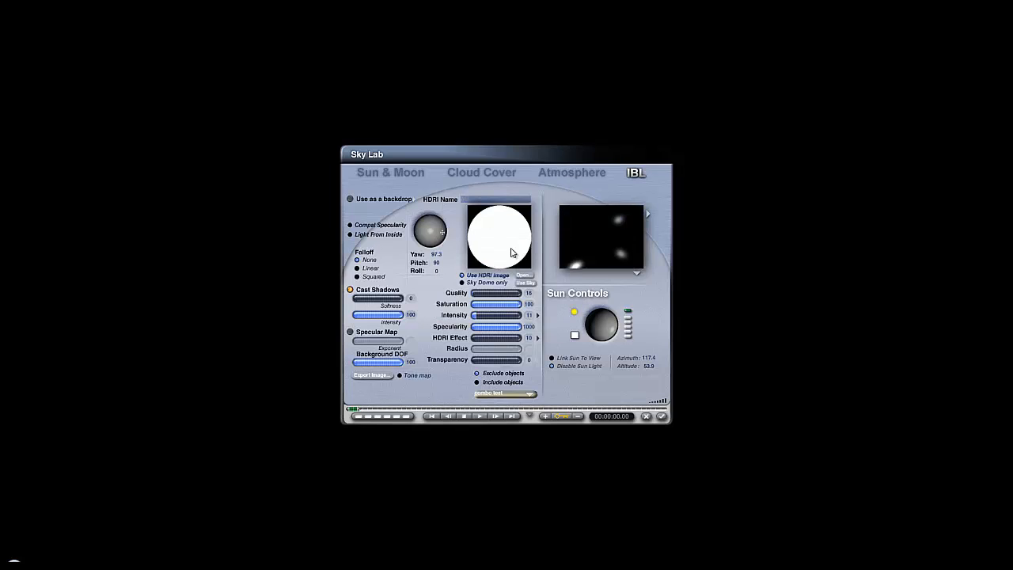
{"action": "left_click", "coordinate": [538, 316]}
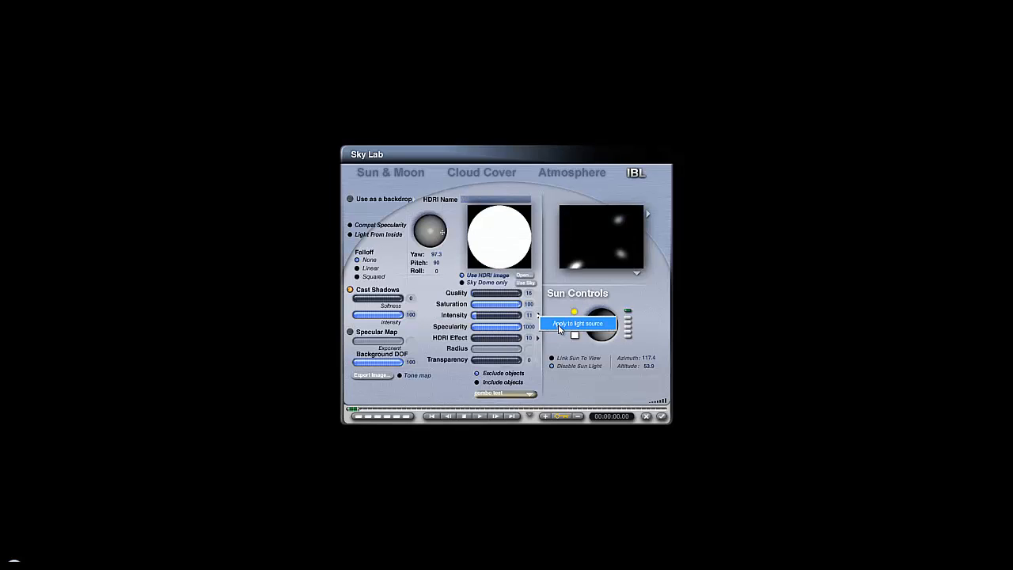
{"action": "left_click", "coordinate": [560, 324]}
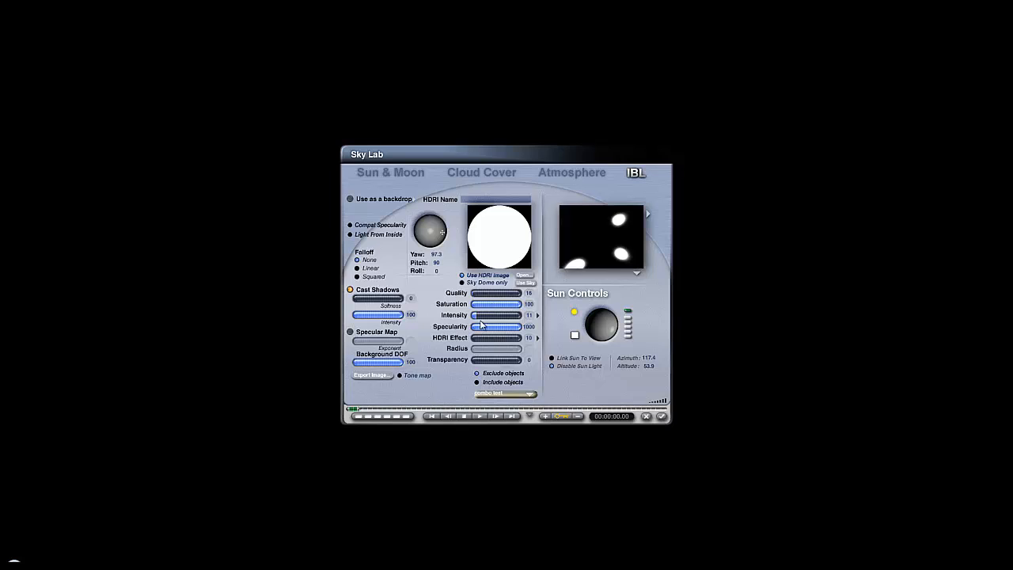
- Raise the image-based lighting quality for the new sky image and render the spherical view
{"action": "left_click", "coordinate": [494, 296]}
{"action": "left_click", "coordinate": [486, 296]}
{"action": "left_click", "coordinate": [662, 416]}
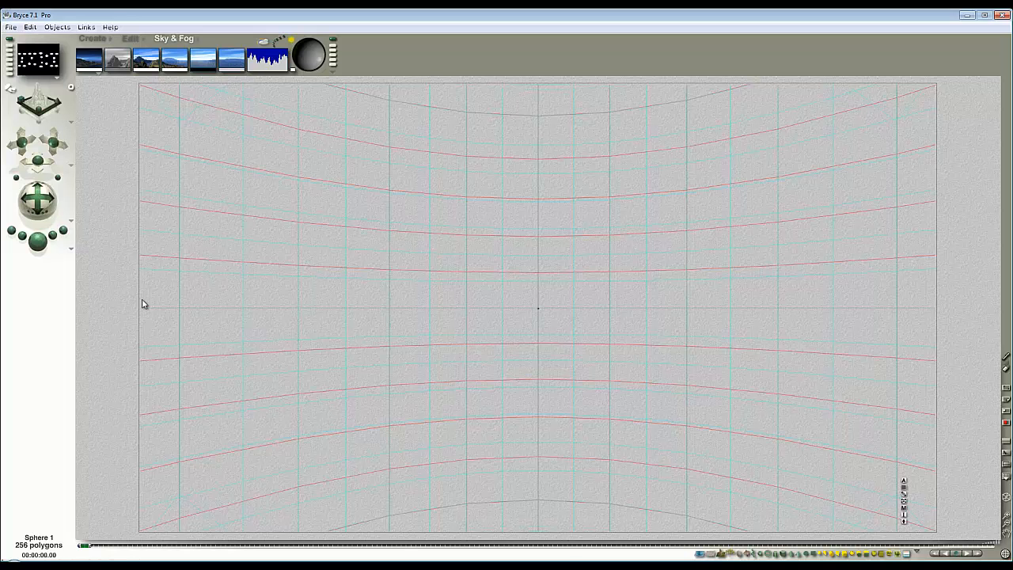
{"action": "left_click", "coordinate": [38, 242]}
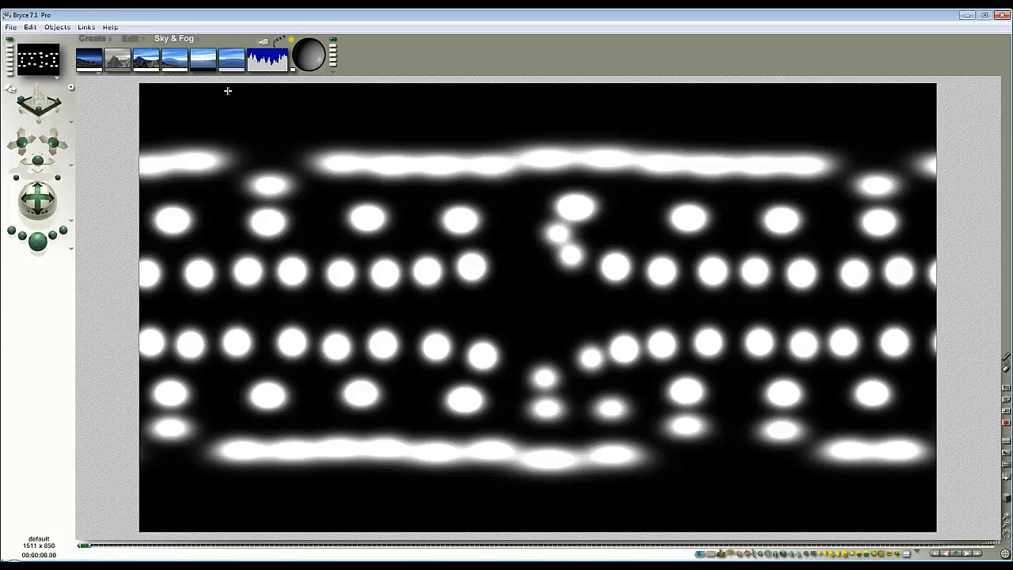
- Set the image-based lighting quality to 4096 and render the spherical view
{"action": "left_click", "coordinate": [262, 43]}
{"action": "left_click", "coordinate": [497, 296]}
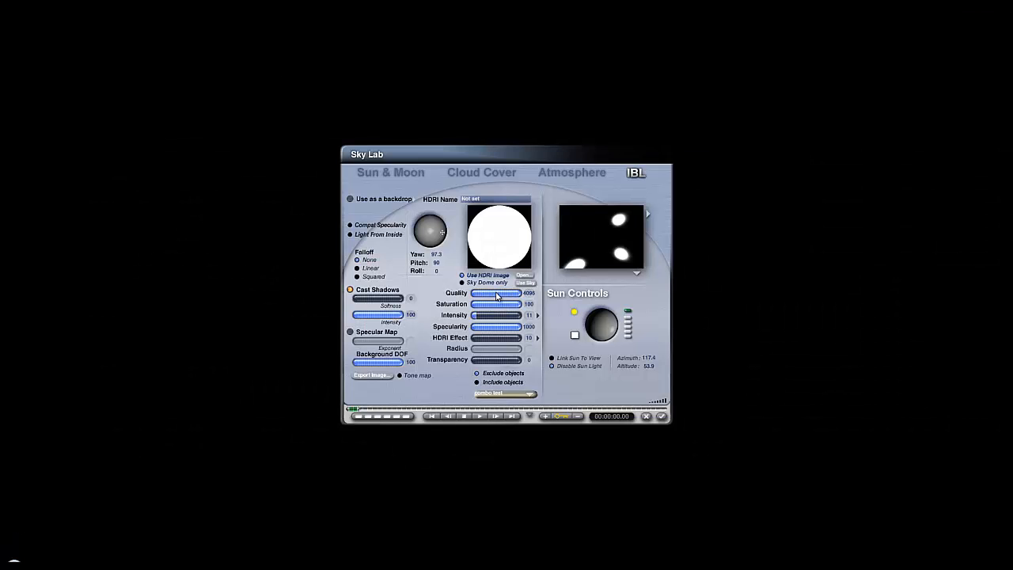
{"action": "left_click", "coordinate": [662, 417]}
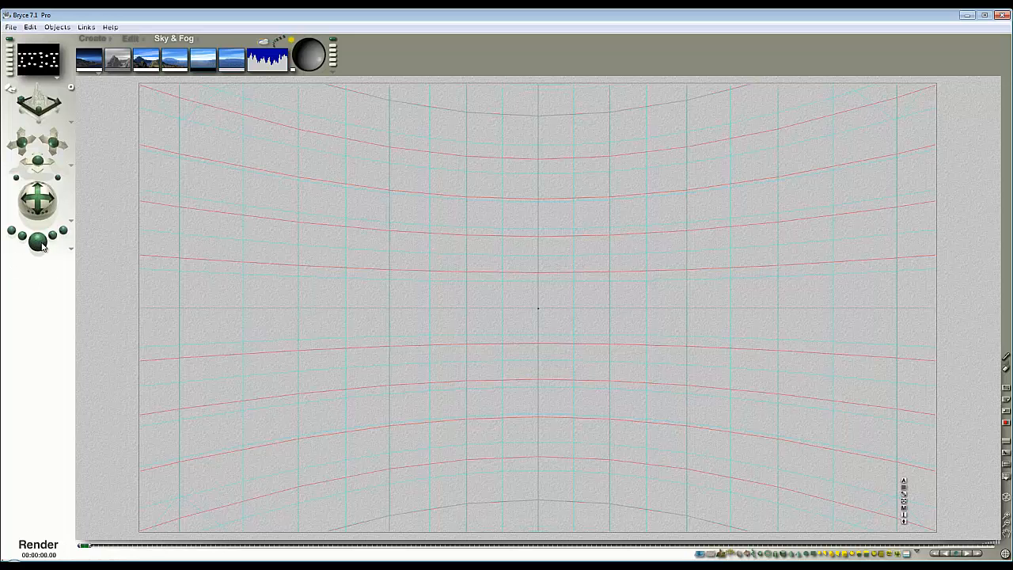
{"action": "left_click", "coordinate": [37, 241]}
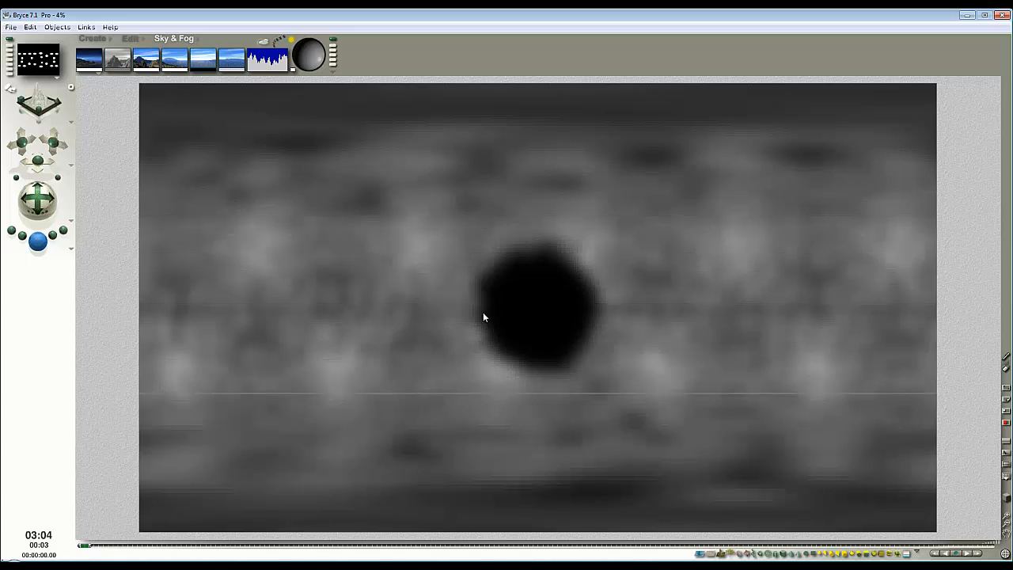
{"action": "left_click", "coordinate": [500, 302]}
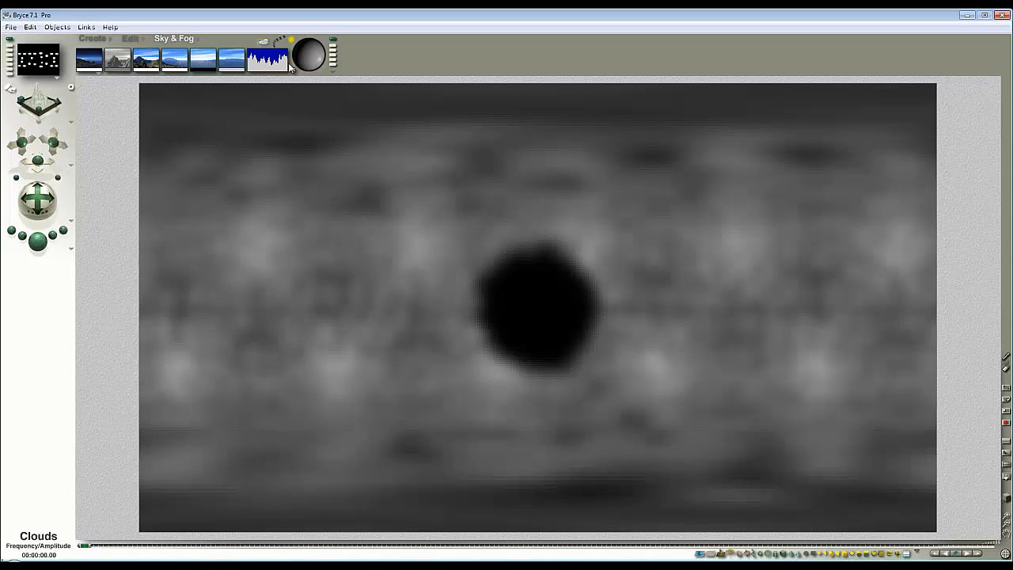
- Rotate the HDRI image to a yaw of 175.2 and render the spherical view
{"action": "left_click", "coordinate": [262, 42]}
{"action": "left_click_drag", "start_coordinate": [441, 236], "coordinate": [441, 238]}
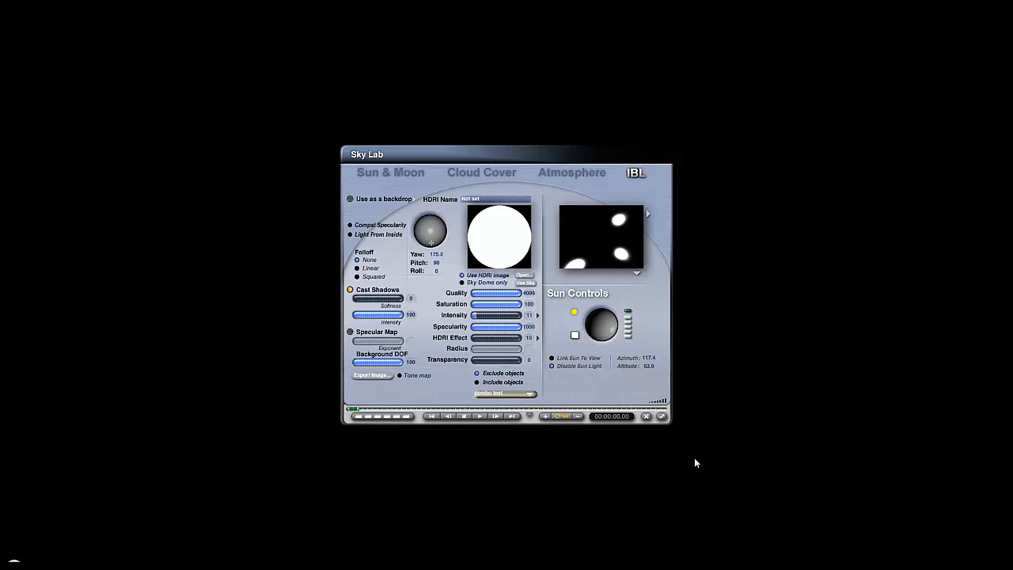
{"action": "left_click", "coordinate": [661, 417]}
{"action": "left_click", "coordinate": [43, 247]}
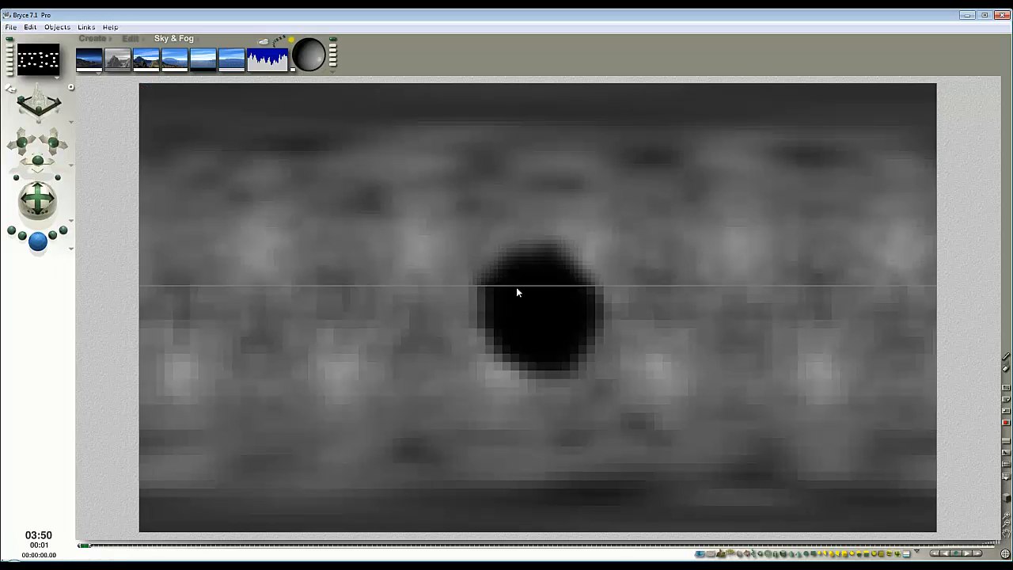
- Rotate the HDRI image to a yaw of 322.8 and render the spherical view
{"action": "left_click", "coordinate": [262, 44]}
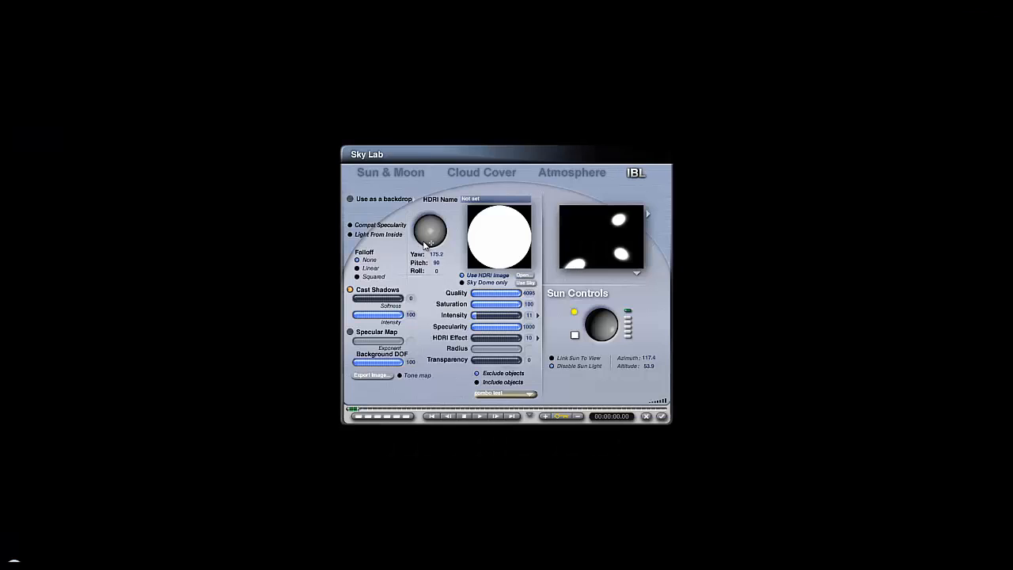
{"action": "left_click_drag", "start_coordinate": [432, 250], "coordinate": [425, 246]}
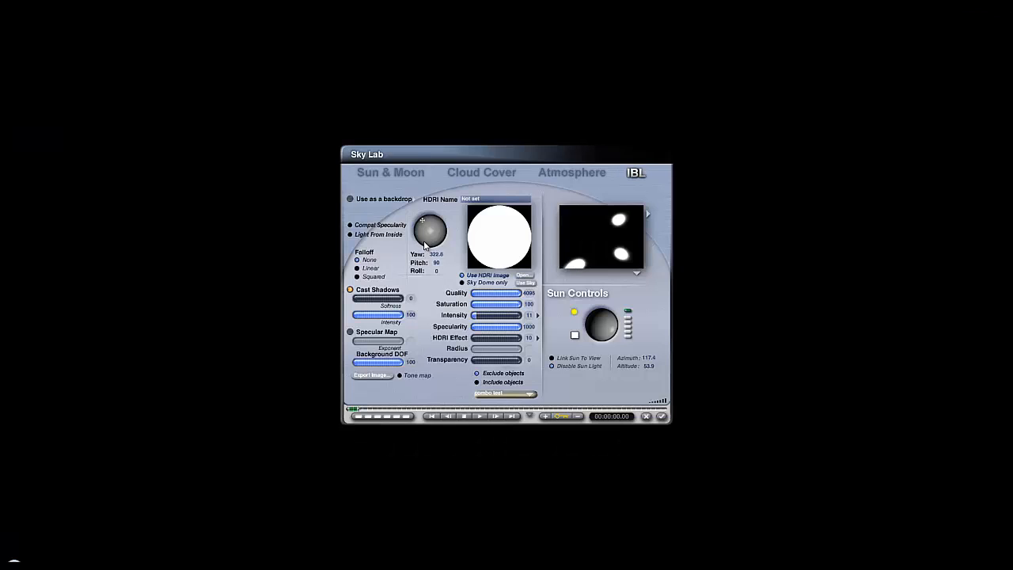
{"action": "left_click", "coordinate": [661, 417]}
{"action": "left_click", "coordinate": [38, 244]}
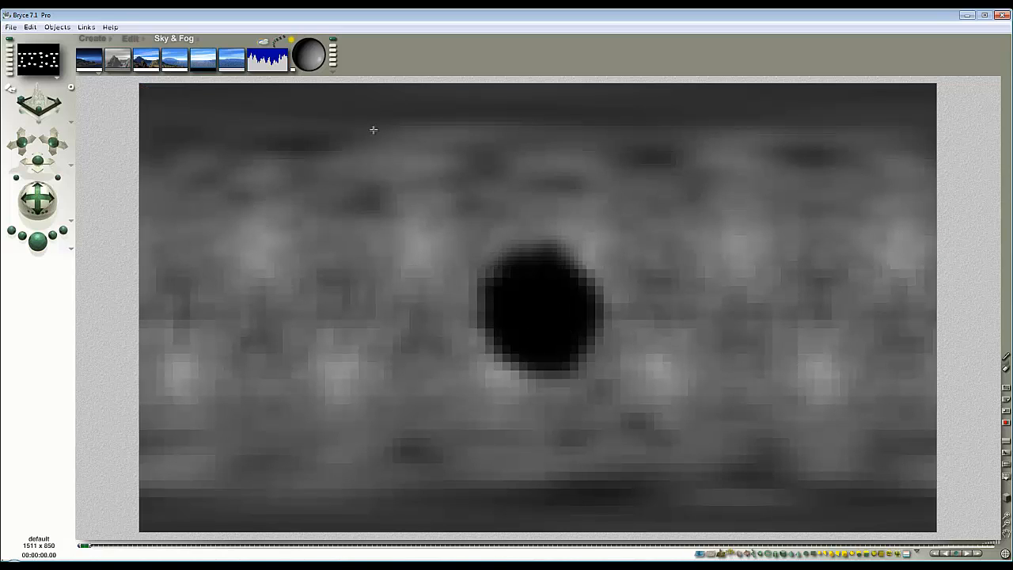
- Generate a new HDRI image from the sky with Sky Dome only enabled and render the spherical view
{"action": "left_click", "coordinate": [262, 41]}
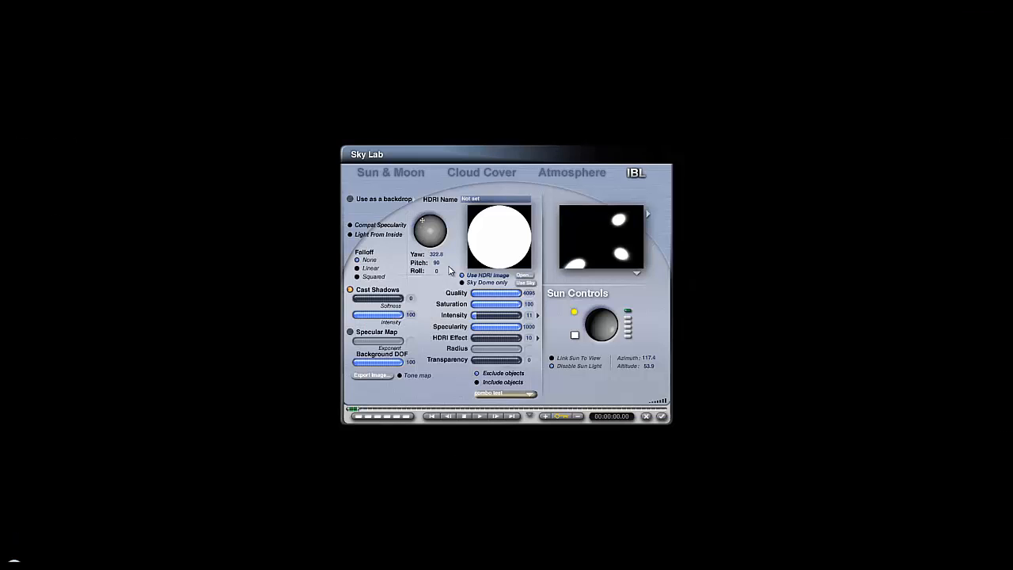
{"action": "left_click", "coordinate": [496, 295]}
{"action": "left_click_drag", "start_coordinate": [497, 298], "coordinate": [488, 298]}
{"action": "key", "text": "ctrl+z"}
{"action": "left_click", "coordinate": [529, 284]}
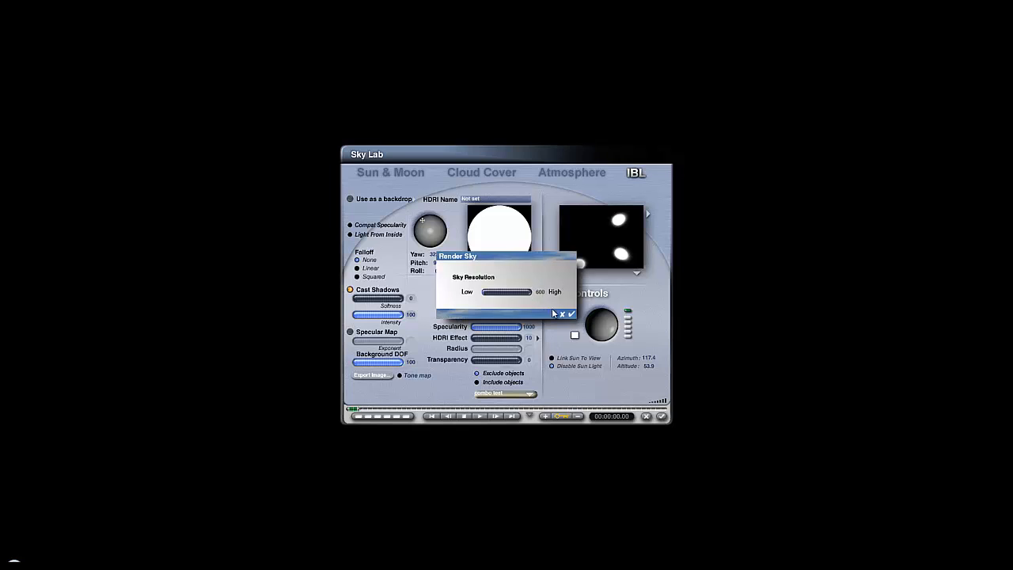
{"action": "left_click", "coordinate": [571, 315]}
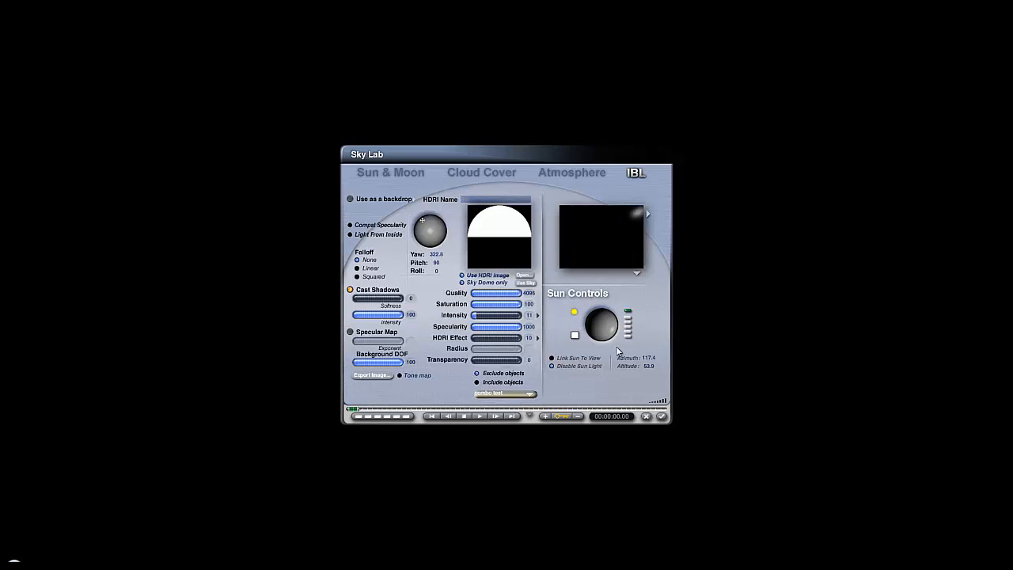
{"action": "left_click", "coordinate": [662, 417]}
{"action": "left_click", "coordinate": [44, 244]}
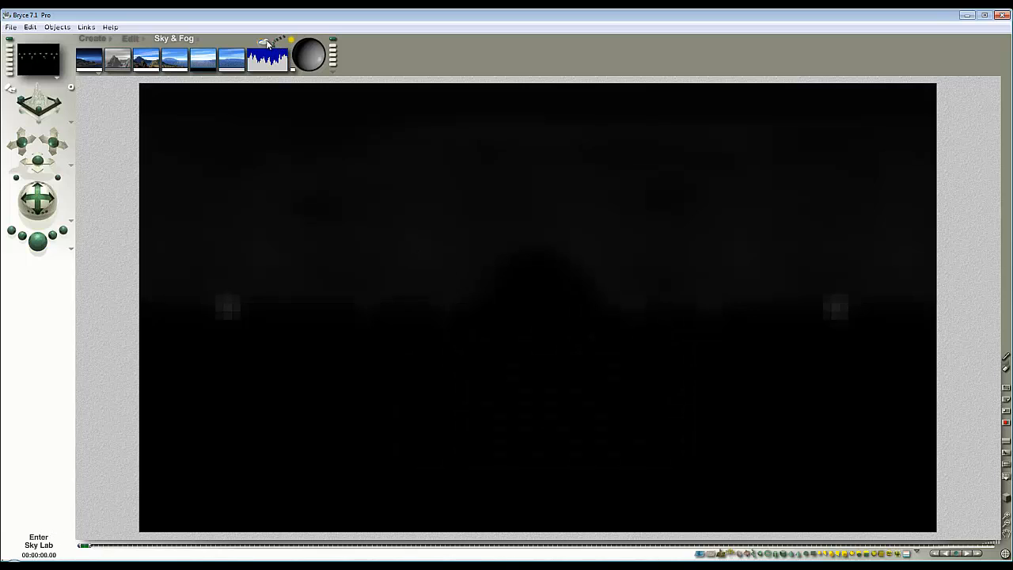
- Reapply the image-based lighting settings of the sky-dome image and render the spherical view again
{"action": "left_click", "coordinate": [263, 41]}
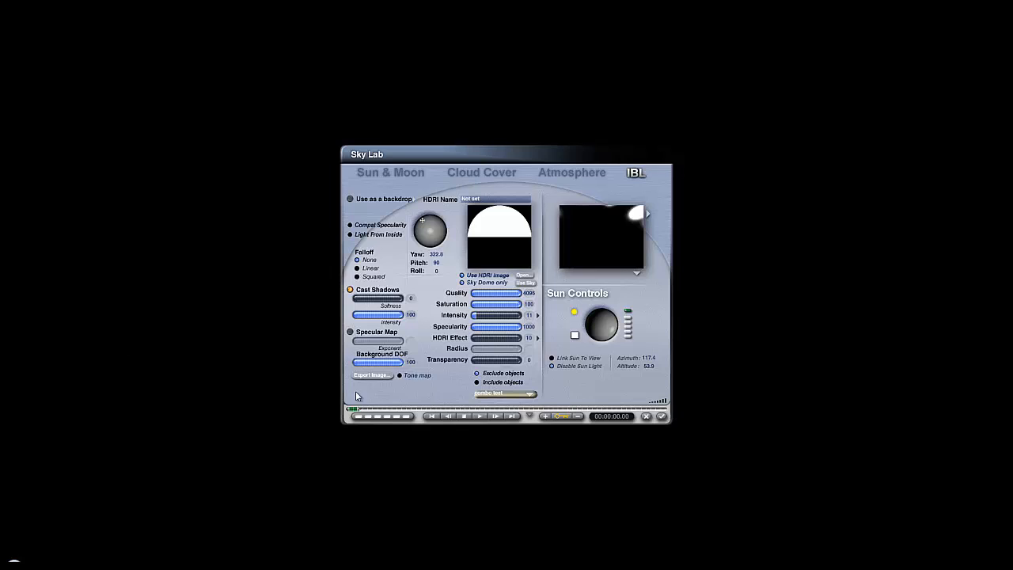
{"action": "left_click", "coordinate": [662, 418]}
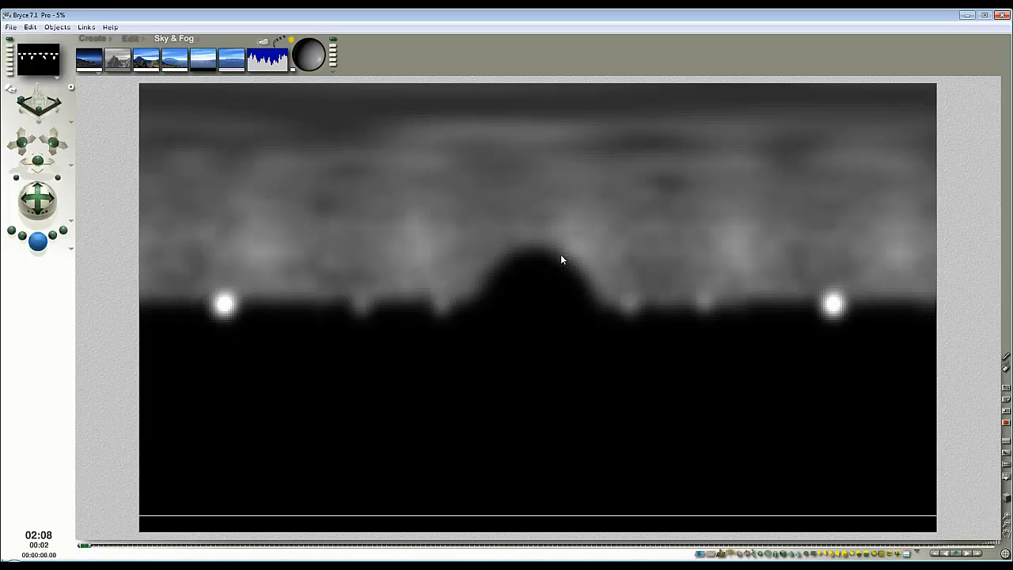
{"action": "key", "text": "Escape"}
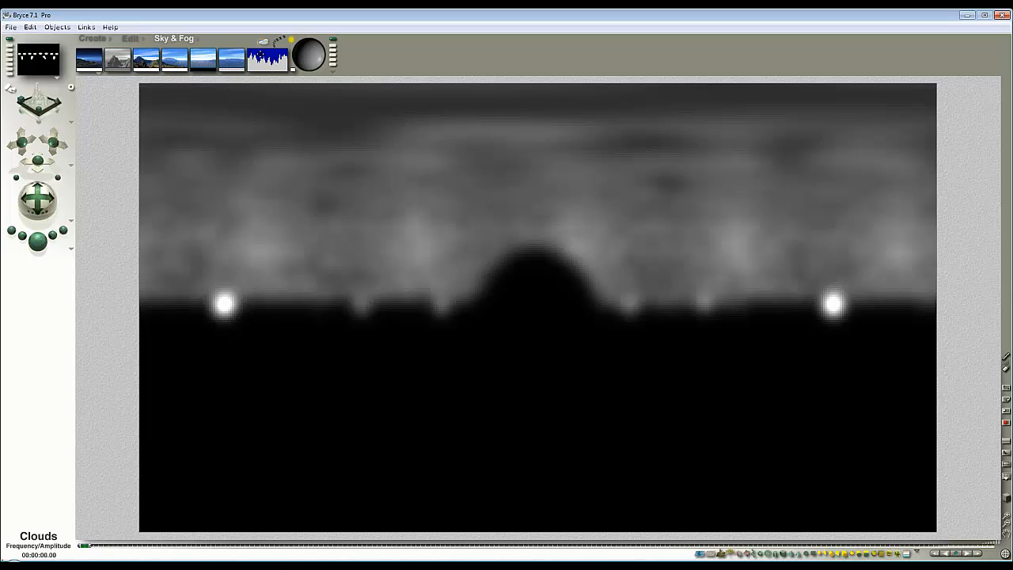
- Load the Light_box2a sky preset from the user category p65_Synthetics
{"action": "left_click", "coordinate": [266, 47]}
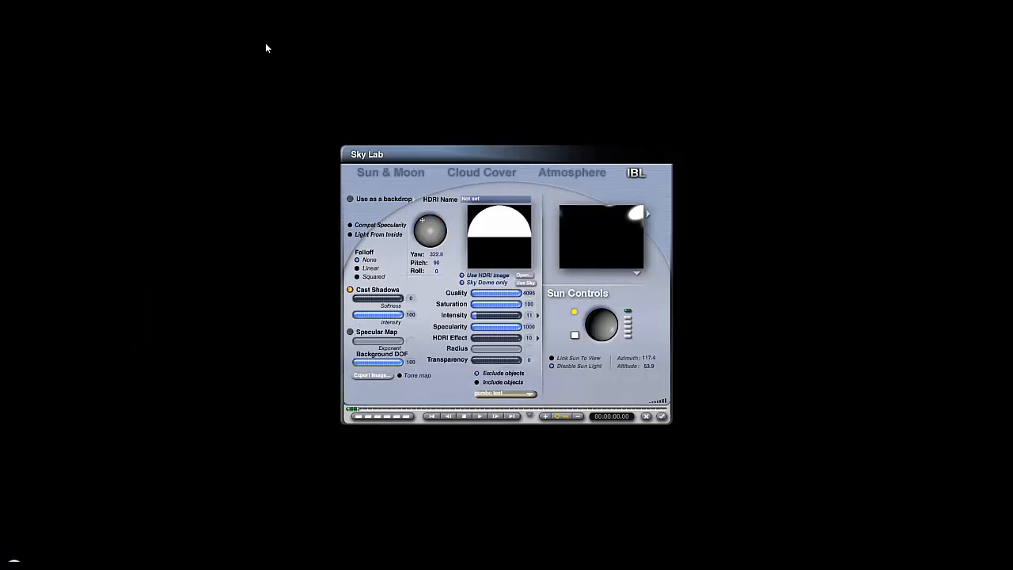
{"action": "left_click", "coordinate": [649, 212]}
{"action": "left_click", "coordinate": [386, 385]}
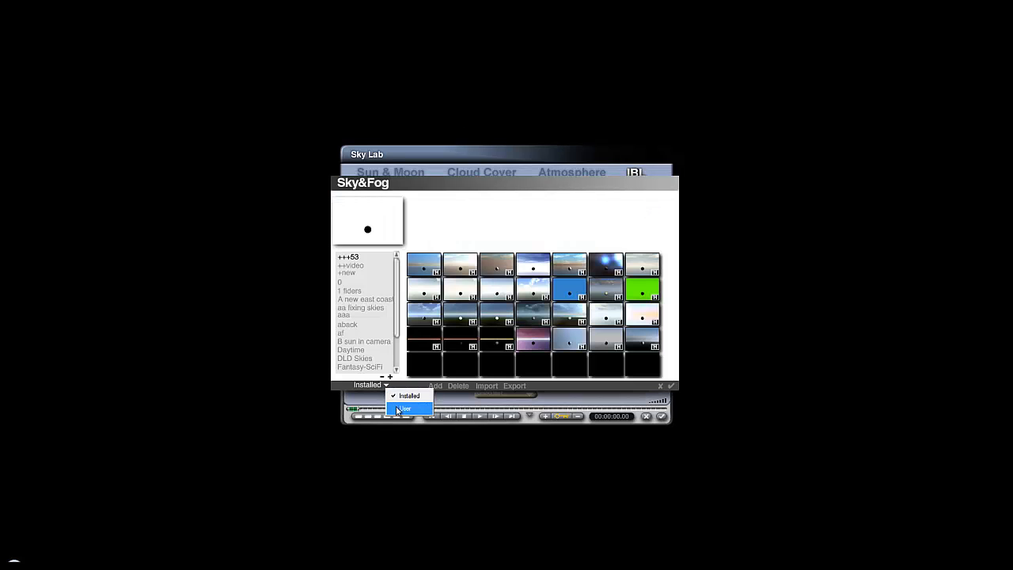
{"action": "left_click", "coordinate": [400, 411]}
{"action": "left_click", "coordinate": [371, 333]}
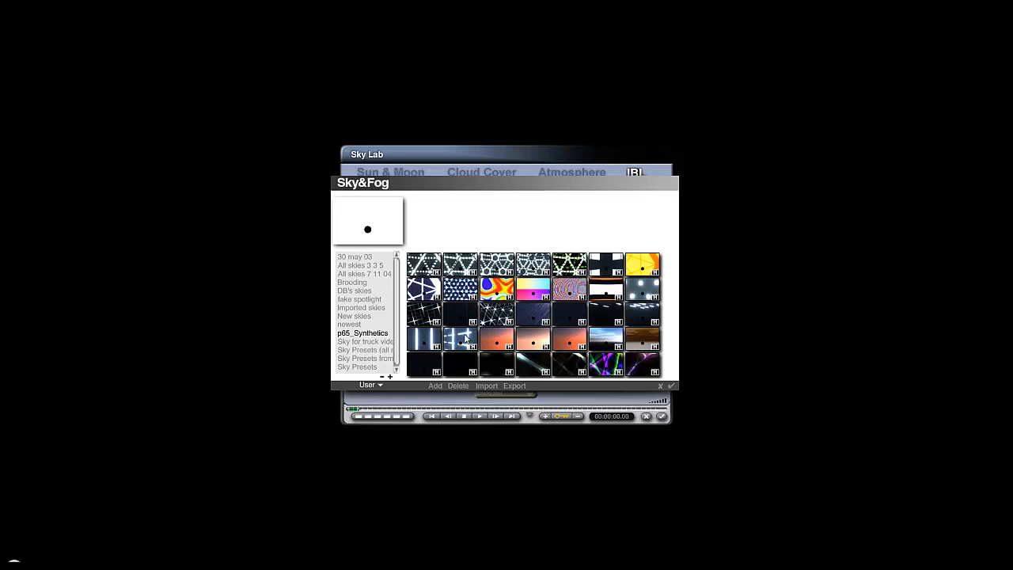
{"action": "left_click", "coordinate": [643, 264]}
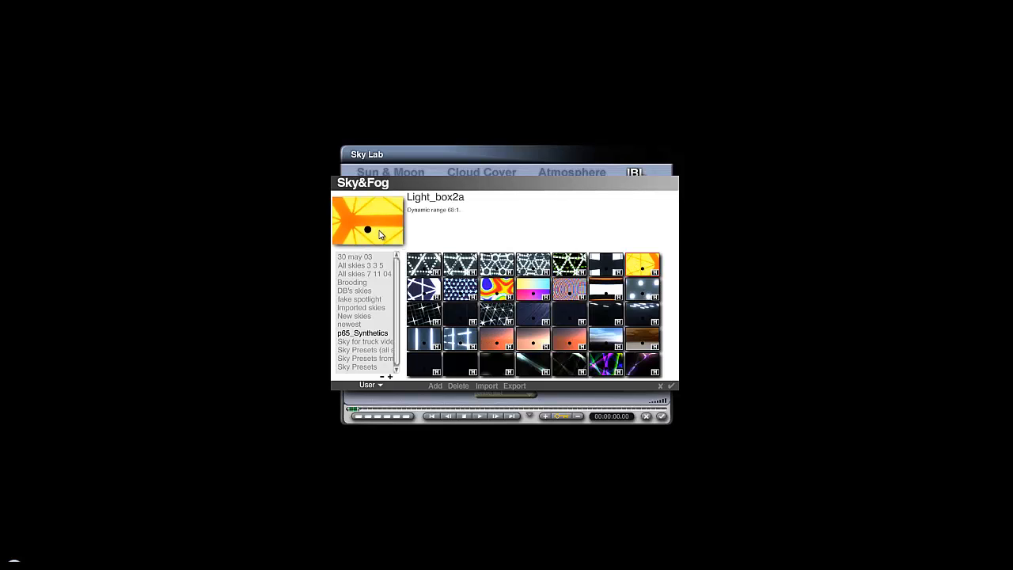
{"action": "left_click", "coordinate": [672, 386]}
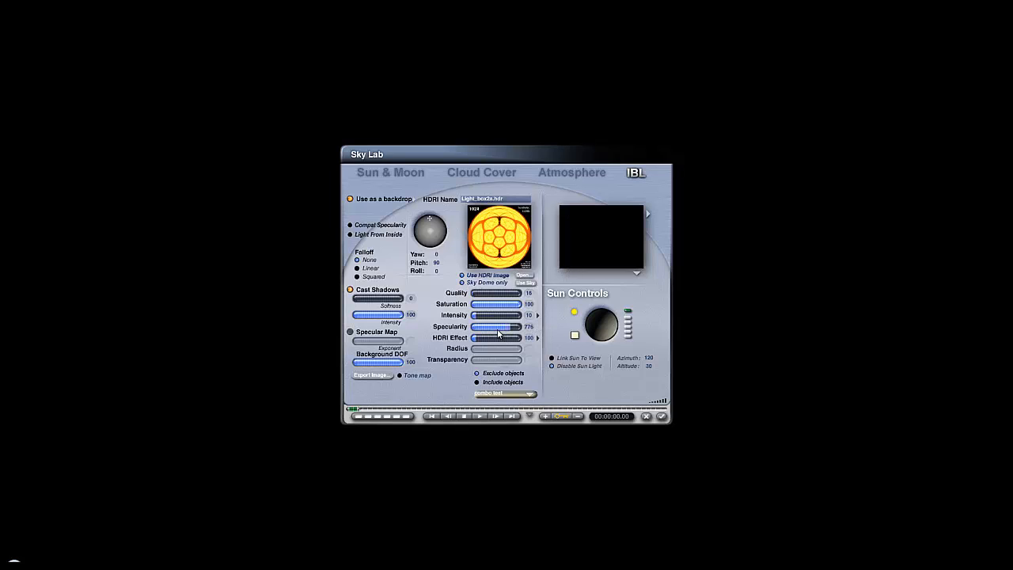
- Set the light box sky's specularity to 999, raise its lighting quality and render the spherical view
{"action": "left_click_drag", "start_coordinate": [500, 326], "coordinate": [523, 333]}
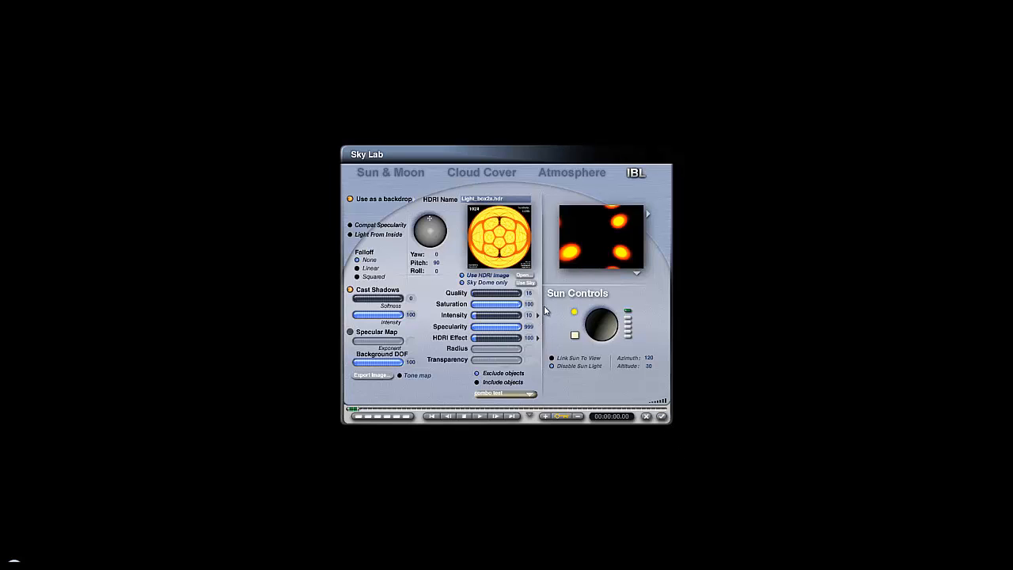
{"action": "left_click", "coordinate": [497, 293]}
{"action": "left_click", "coordinate": [662, 416]}
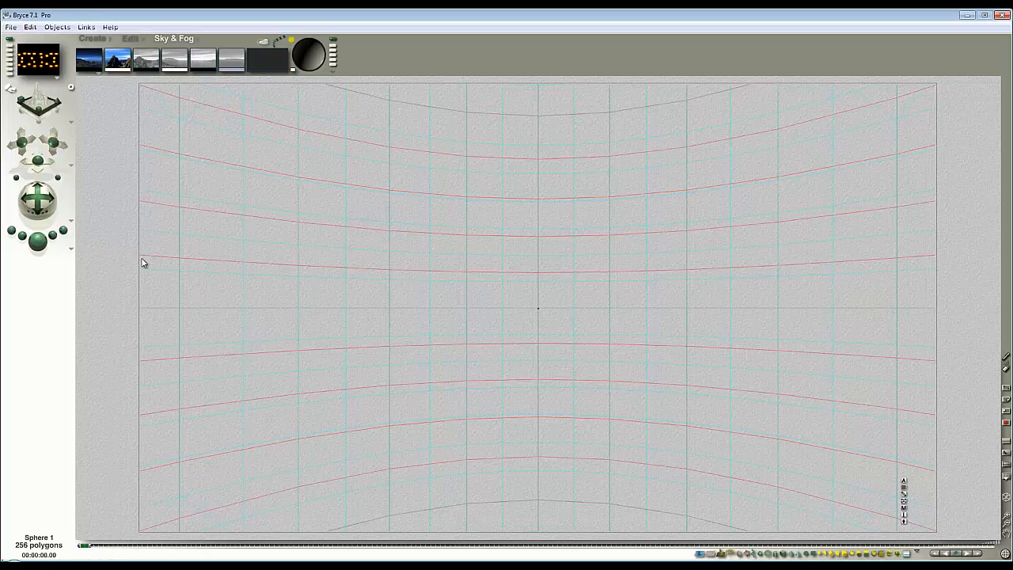
{"action": "key", "text": "ctrl+r"}
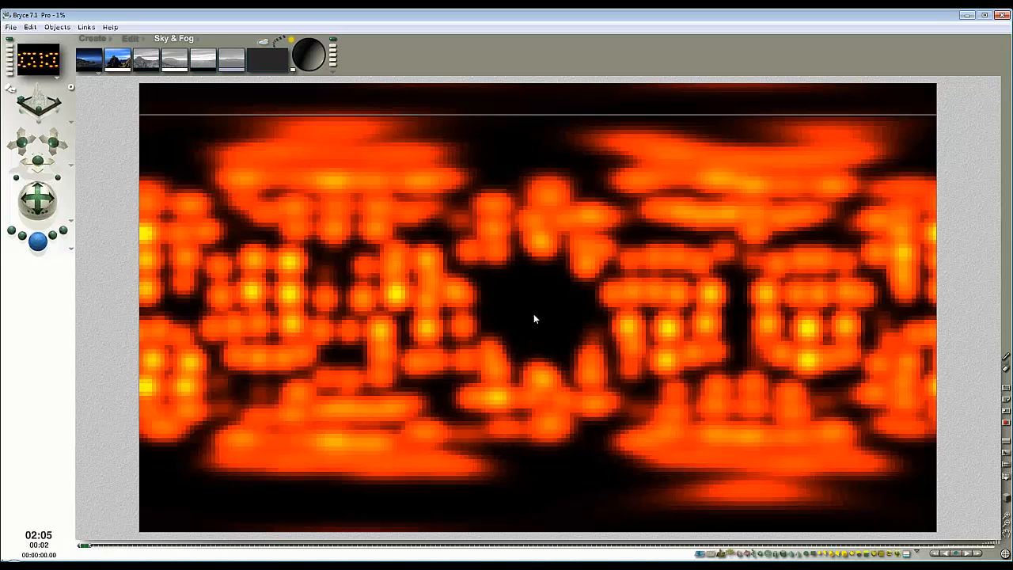
- Set the light box sky's image-based lighting quality to 4096 and render the spherical view
{"action": "left_click", "coordinate": [268, 40]}
{"action": "left_click_drag", "start_coordinate": [505, 292], "coordinate": [520, 297]}
{"action": "left_click", "coordinate": [661, 416]}
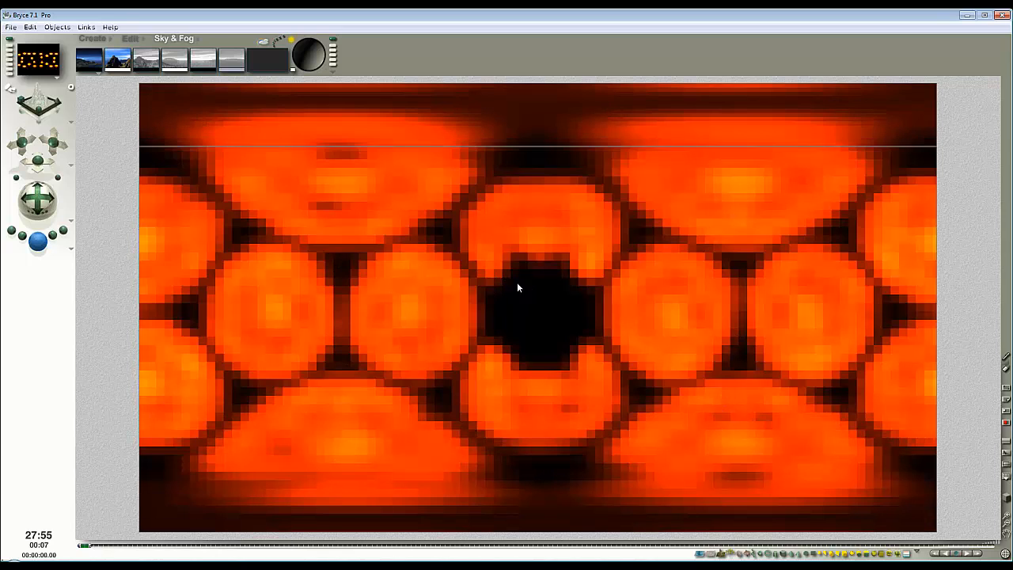
- Load the NeonWires sky preset from the p65_Synthetics category
{"action": "left_click", "coordinate": [263, 41]}
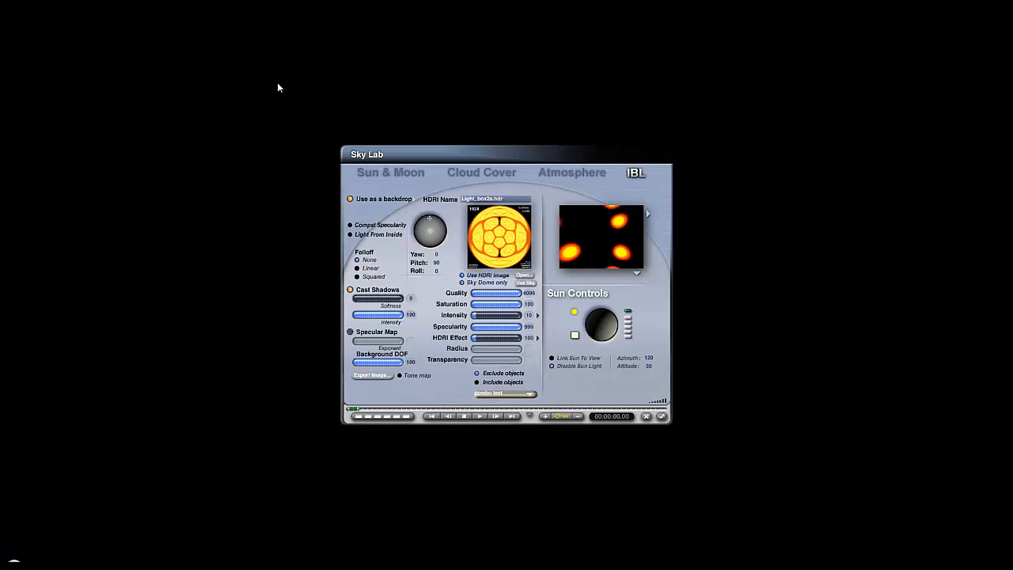
{"action": "left_click", "coordinate": [526, 276]}
{"action": "left_click", "coordinate": [604, 358]}
{"action": "left_click", "coordinate": [651, 212]}
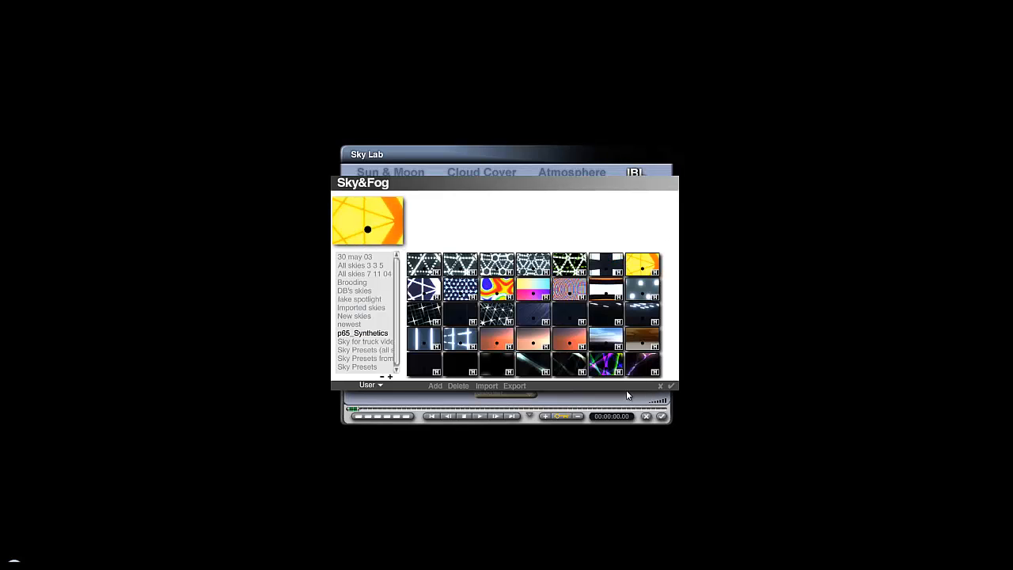
{"action": "left_click", "coordinate": [643, 365]}
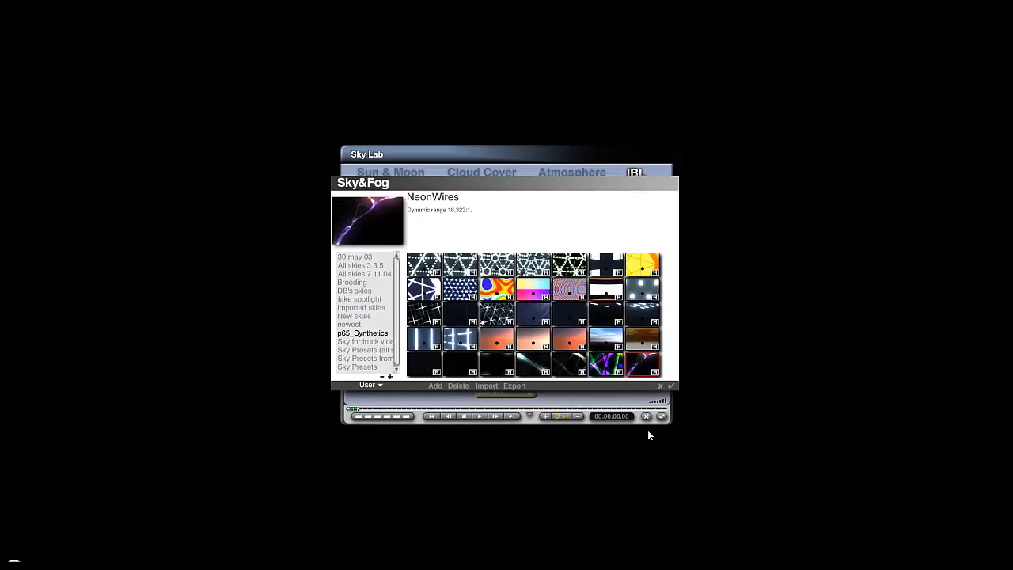
{"action": "left_click", "coordinate": [672, 387]}
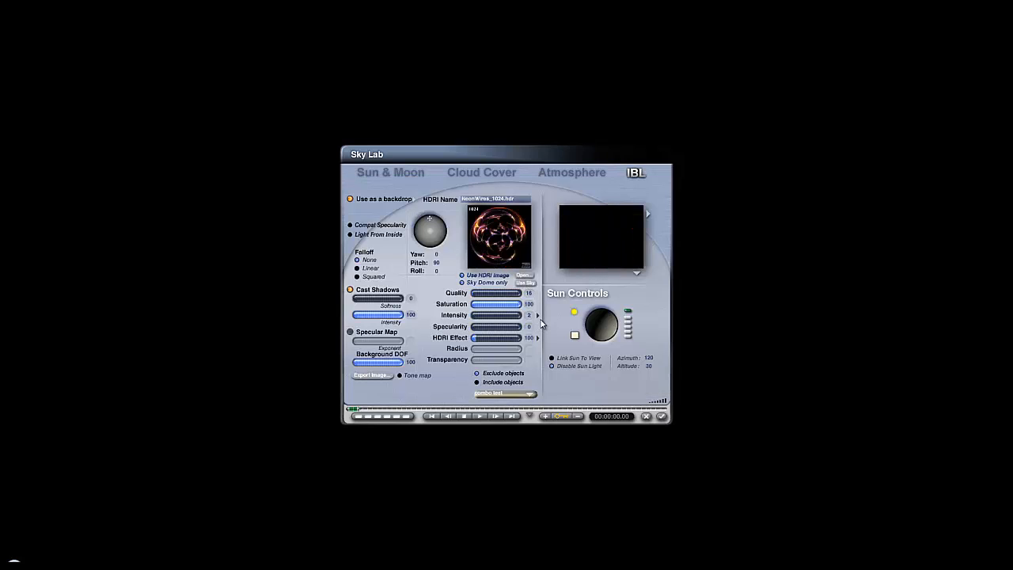
- Set the NeonWires lighting to quality 128, intensity 14 and specularity 1000, and render the spherical view
{"action": "left_click_drag", "start_coordinate": [513, 329], "coordinate": [521, 333]}
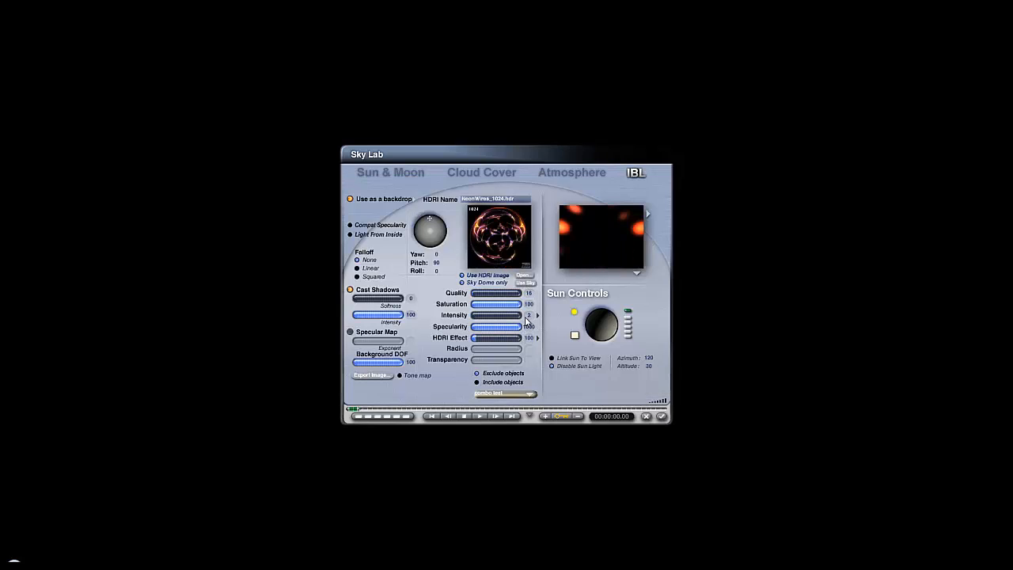
{"action": "left_click", "coordinate": [496, 295]}
{"action": "left_click", "coordinate": [519, 327]}
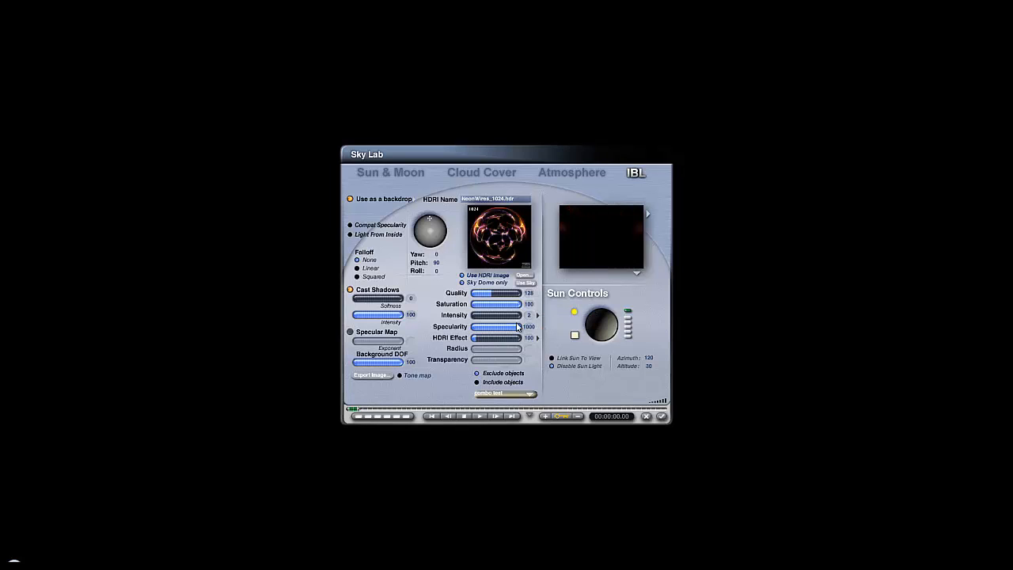
{"action": "left_click", "coordinate": [479, 318]}
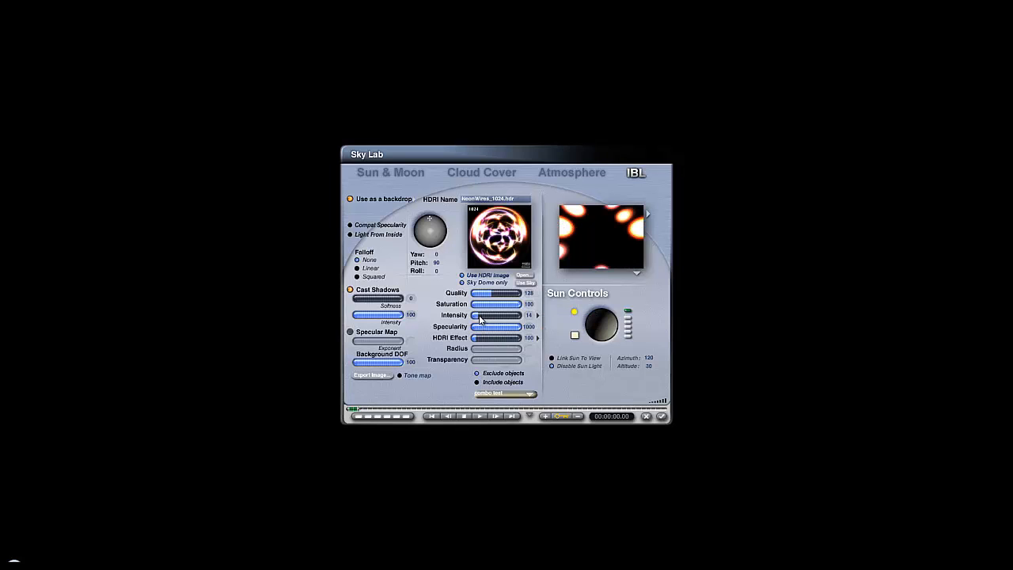
{"action": "left_click", "coordinate": [38, 242]}
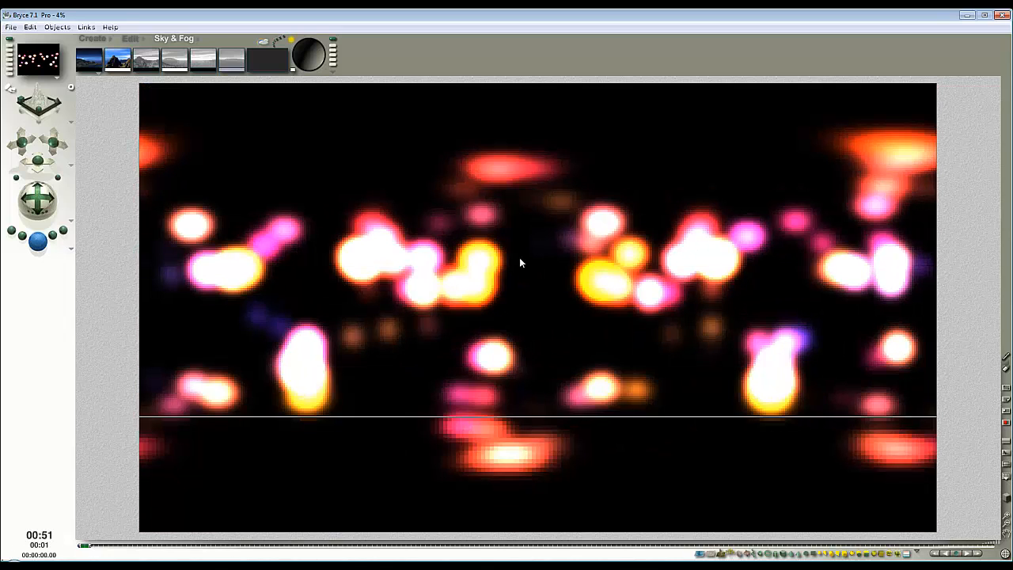
- Raise the NeonWires lighting quality, render the spherical view and stop the render
{"action": "left_click", "coordinate": [274, 61]}
{"action": "left_click", "coordinate": [273, 61]}
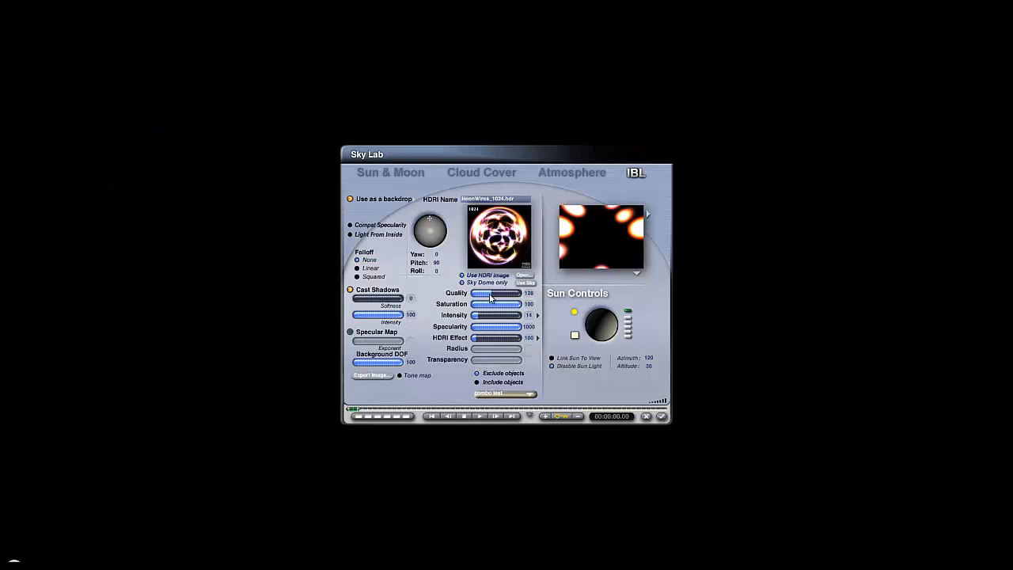
{"action": "left_click", "coordinate": [662, 417]}
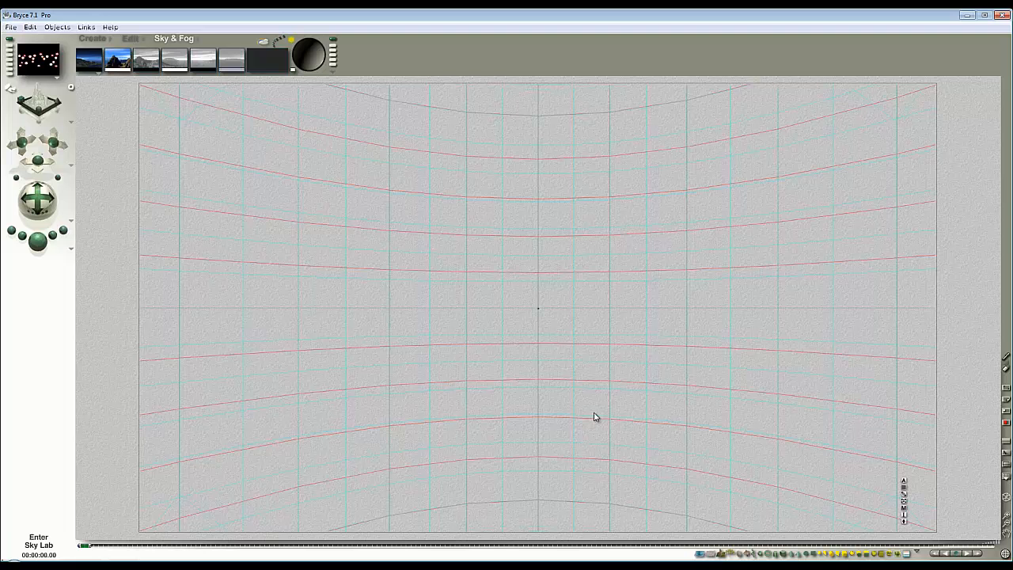
{"action": "key", "text": "ctrl+r"}
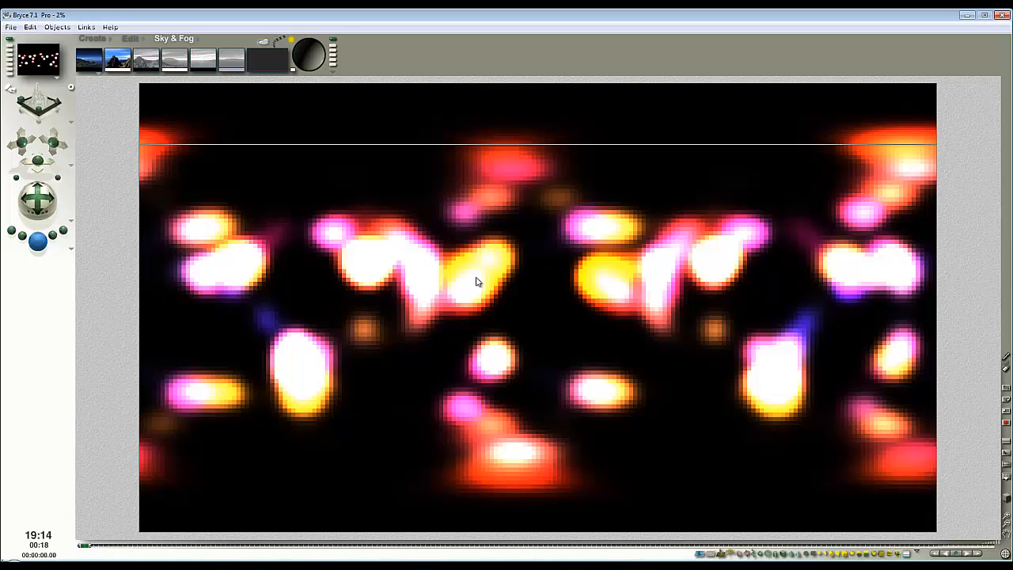
{"action": "left_click", "coordinate": [113, 292]}
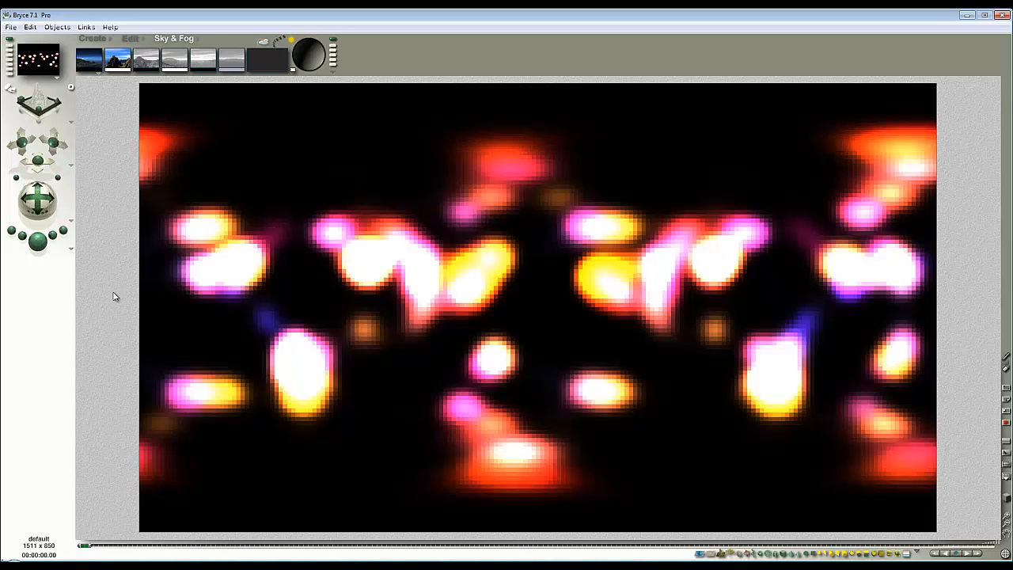
- Inspect the sphere and the Camera family from the top view, and return to the camera view to render
{"action": "left_click", "coordinate": [552, 313]}
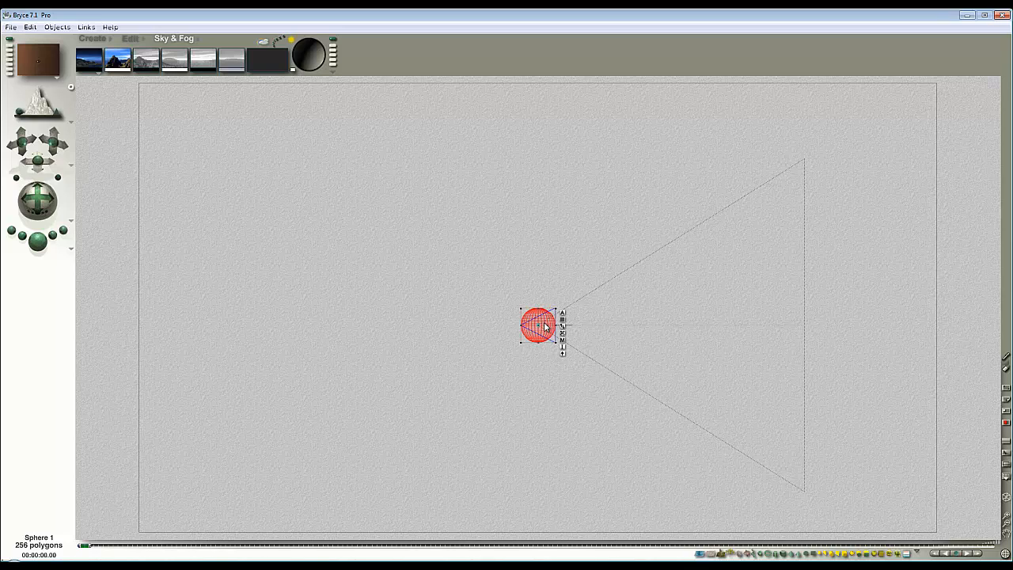
{"action": "left_click", "coordinate": [907, 553]}
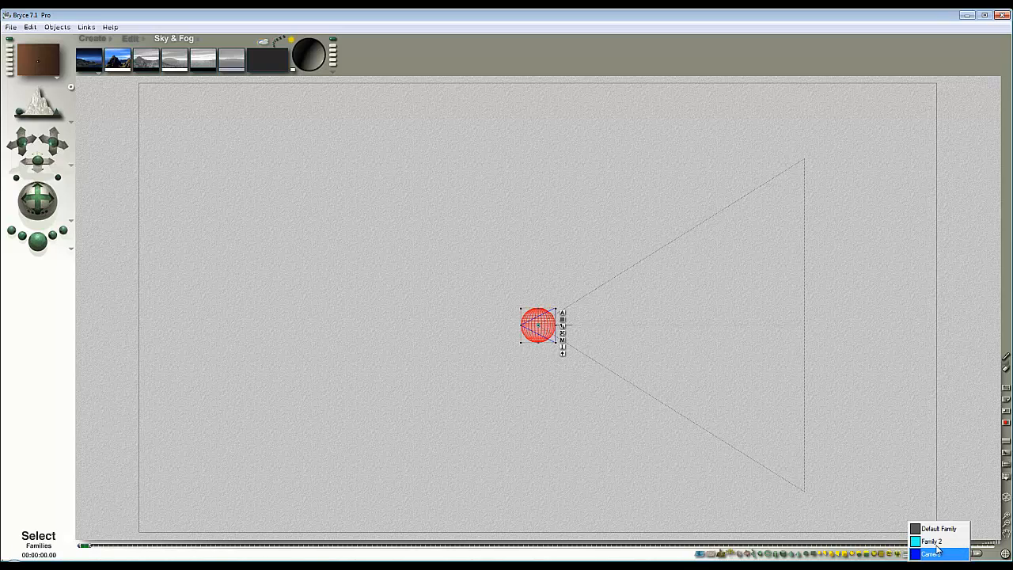
{"action": "left_click", "coordinate": [930, 554]}
{"action": "left_click", "coordinate": [576, 389]}
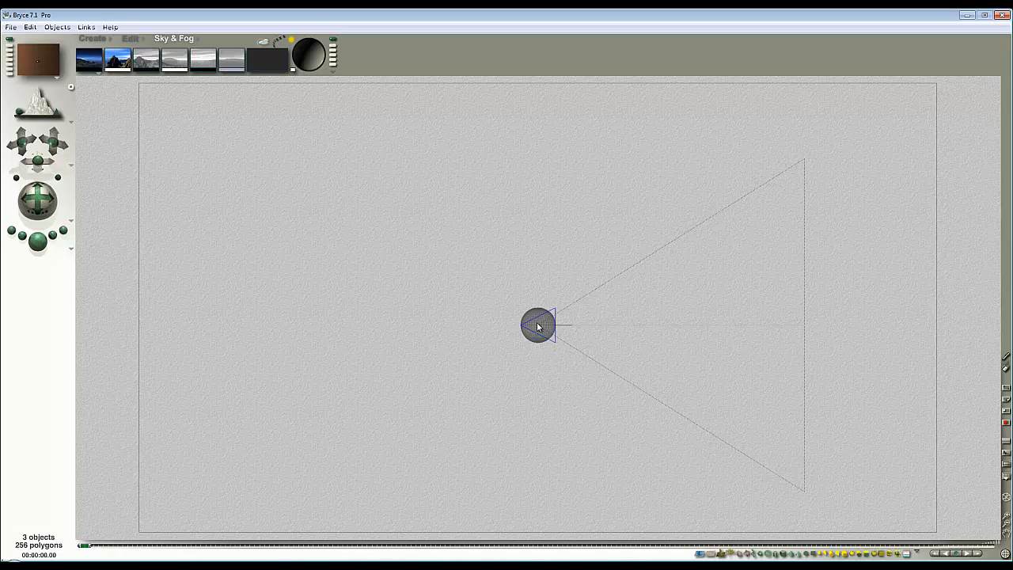
{"action": "key", "text": "1"}
{"action": "key", "text": "ctrl+r"}
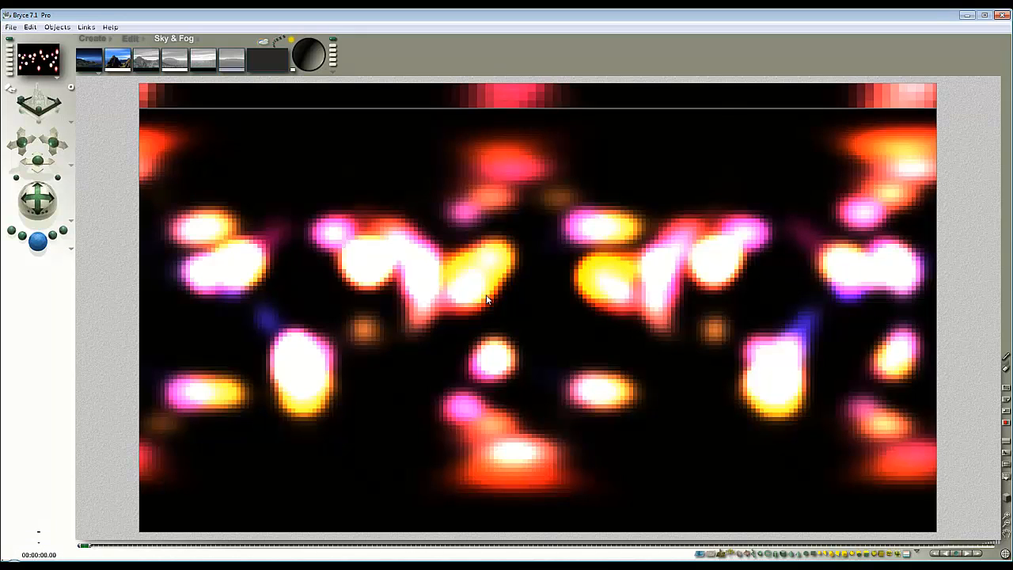